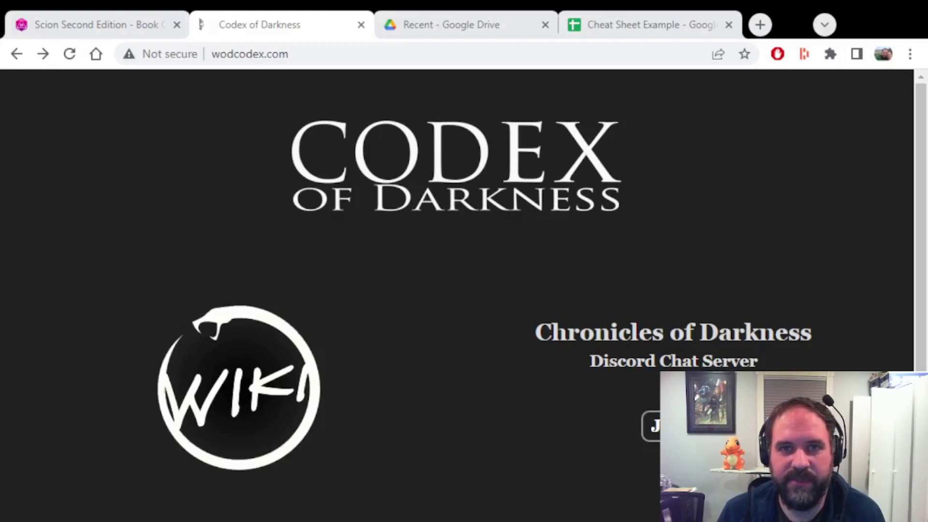
# - Navigate the Codex of Darkness wiki to the Werewolf: the Forsaken Gifts page
pyautogui.click(230, 401)
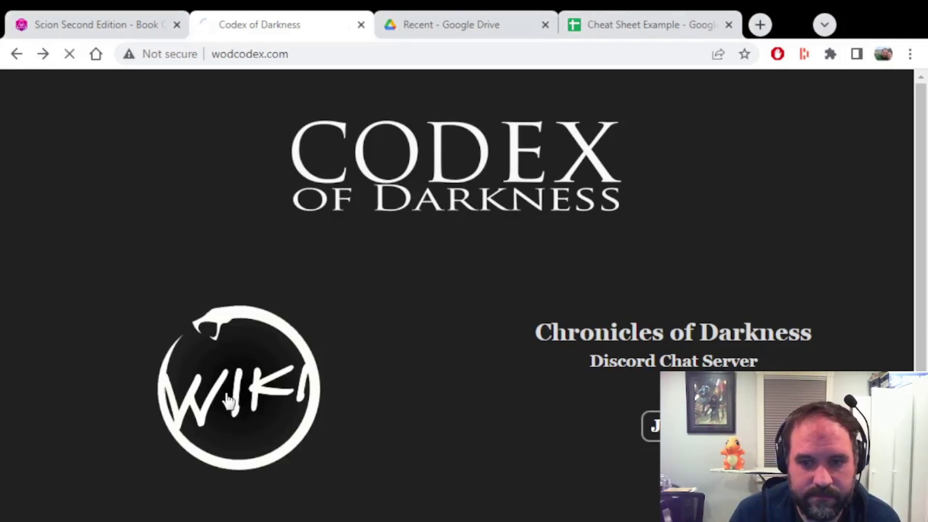
pyautogui.scroll(-3, 483, 399)
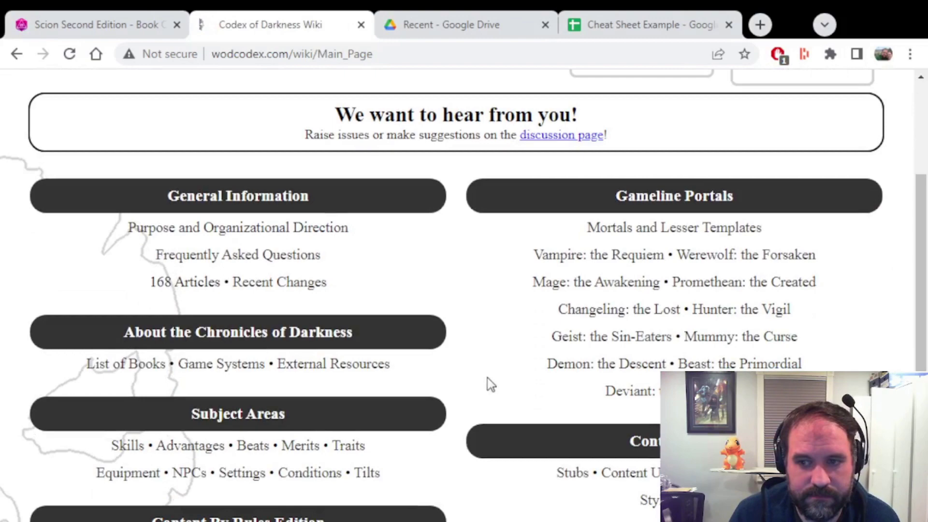
pyautogui.click(715, 259)
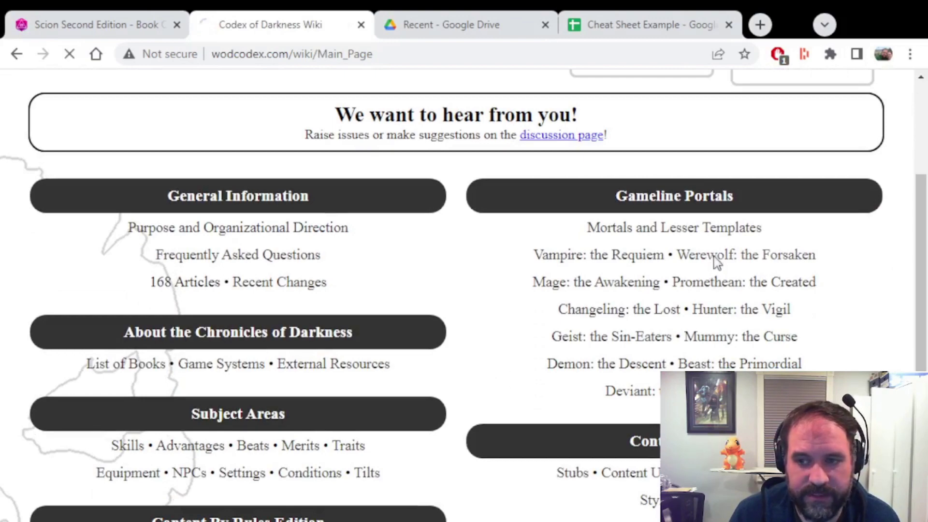
pyautogui.scroll(-3, 536, 265)
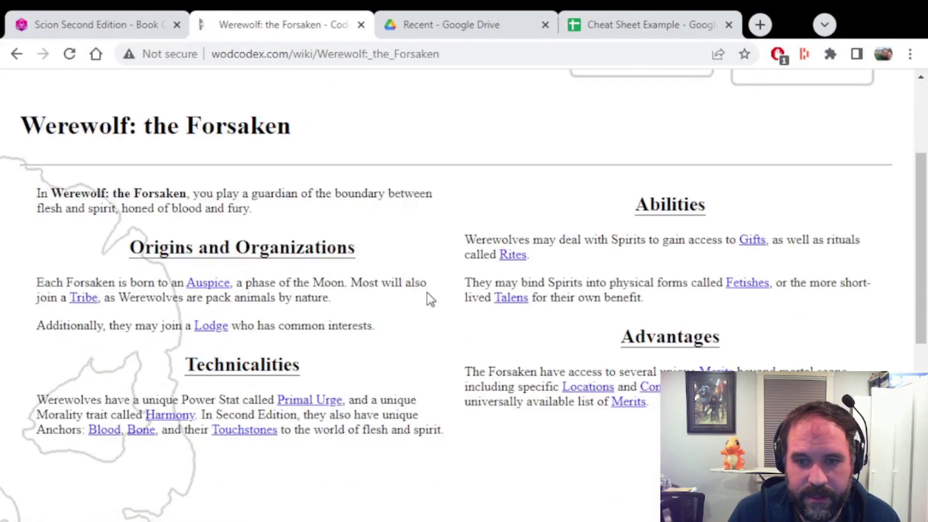
pyautogui.click(752, 240)
pyautogui.scroll(-5, 311, 286)
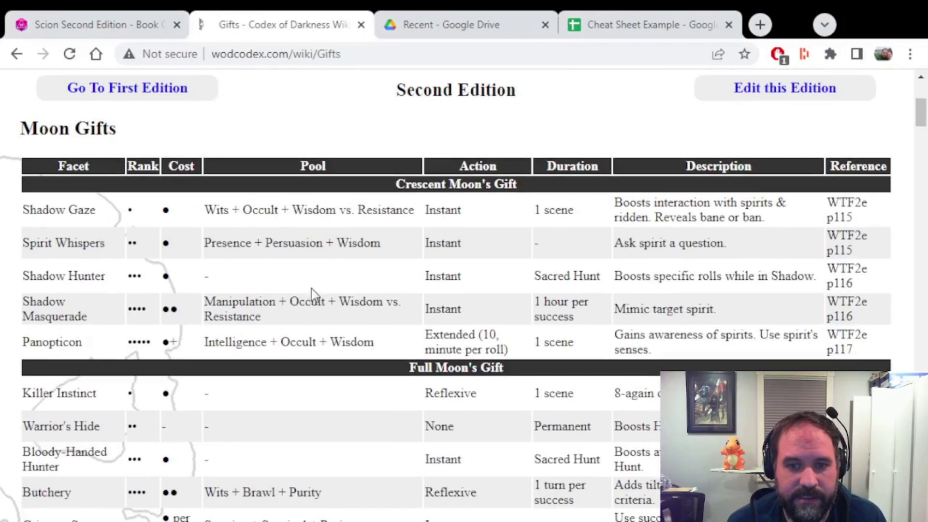
# - Copy the Moon Gifts table and switch to the Cheat Sheet Example spreadsheet
pyautogui.moveTo(50, 164); pyautogui.dragTo(864, 347)
pyautogui.scroll(-8, 353, 284)
pyautogui.scroll(-7, 366, 277)
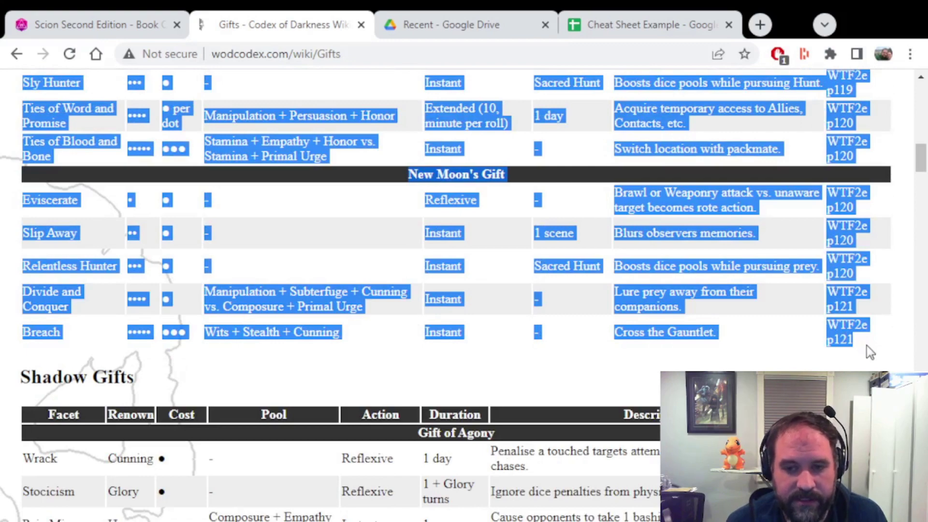
pyautogui.hotkey('alt', 'Tab')
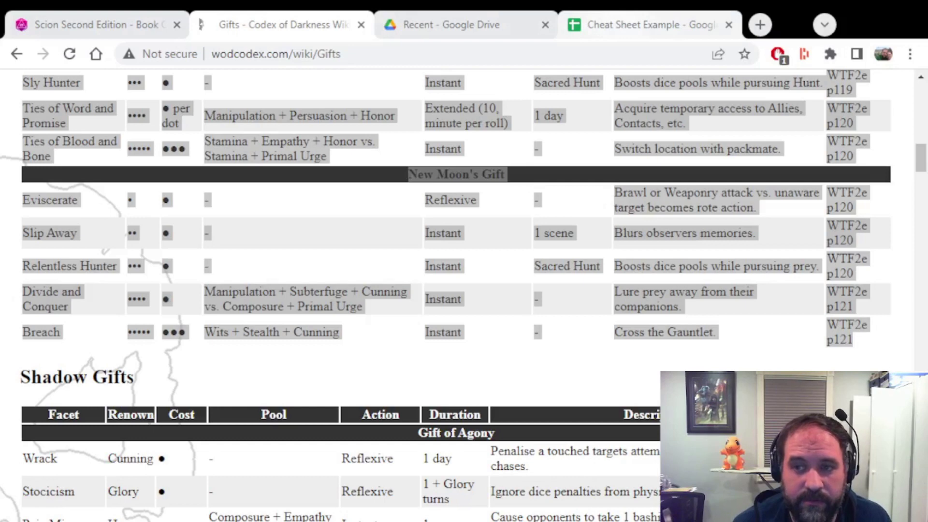
pyautogui.click(627, 28)
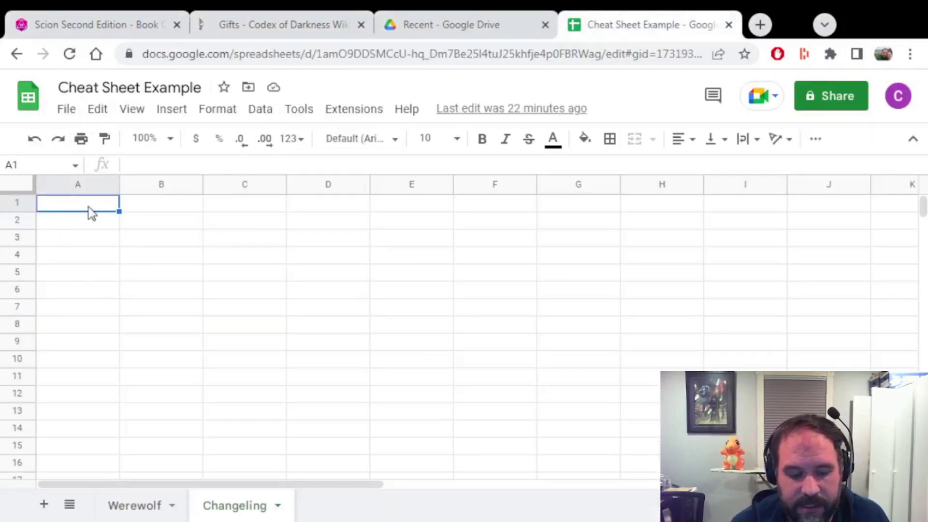
# - Paste the copied Moon Gifts table and move to the Werewolf sheet
pyautogui.hotkey('ctrl', 'v')
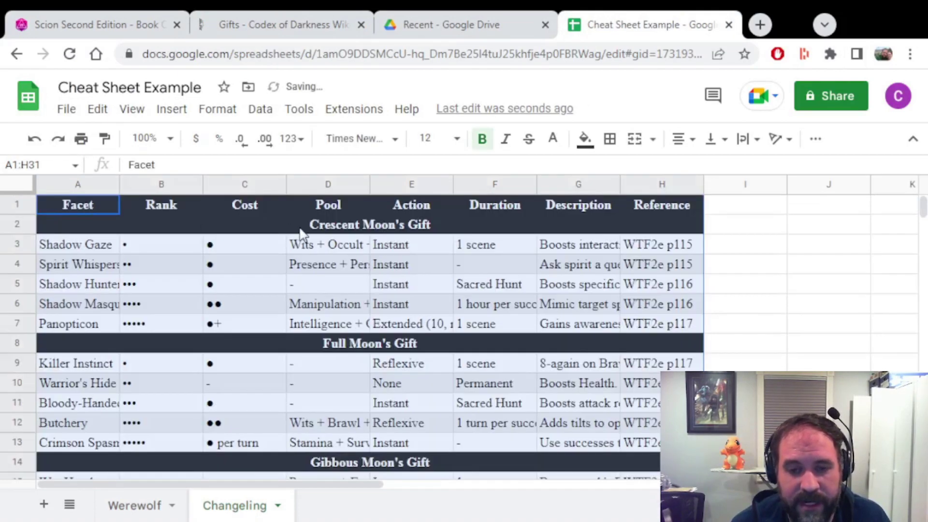
pyautogui.scroll(-7, 301, 234)
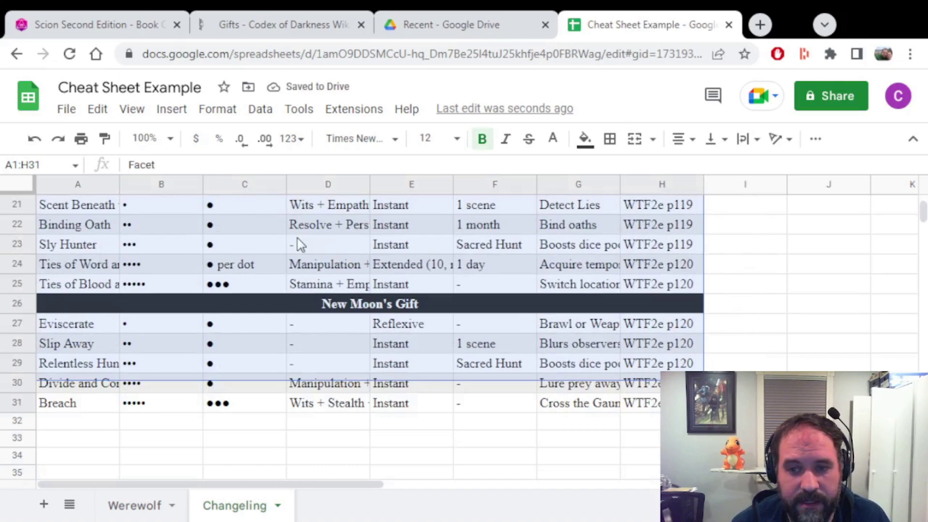
pyautogui.scroll(-1, 300, 244)
pyautogui.click(284, 382)
pyautogui.hotkey('ctrl', 'shift', 'pageup')
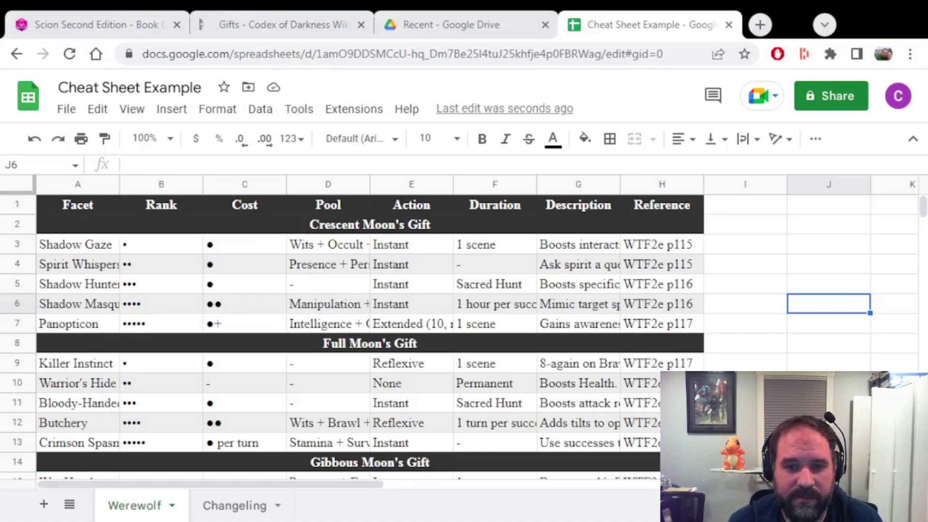
# - Delete rows 2-7 holding the Crescent Moon's Gift section
pyautogui.click(17, 224)
pyautogui.keyDown('shift'); pyautogui.click(17, 323); pyautogui.keyUp('shift')
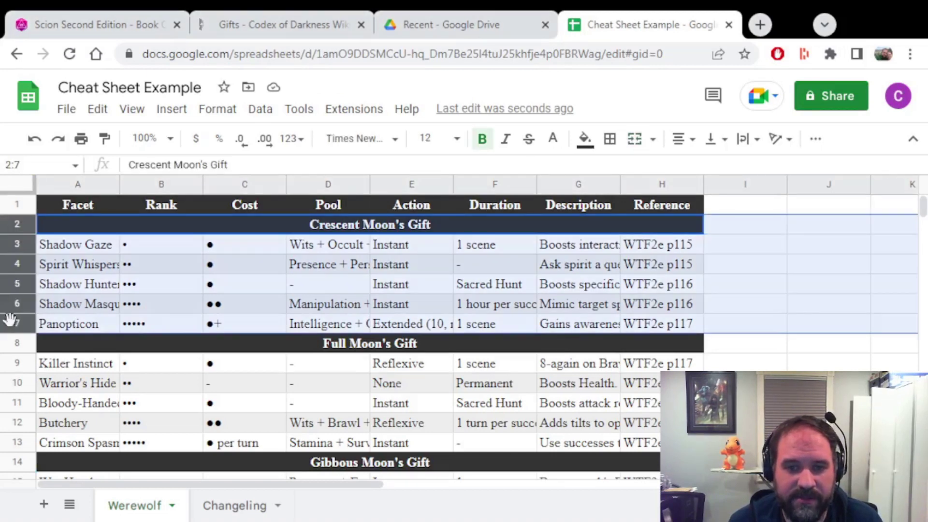
pyautogui.rightClick(14, 299)
pyautogui.click(80, 329)
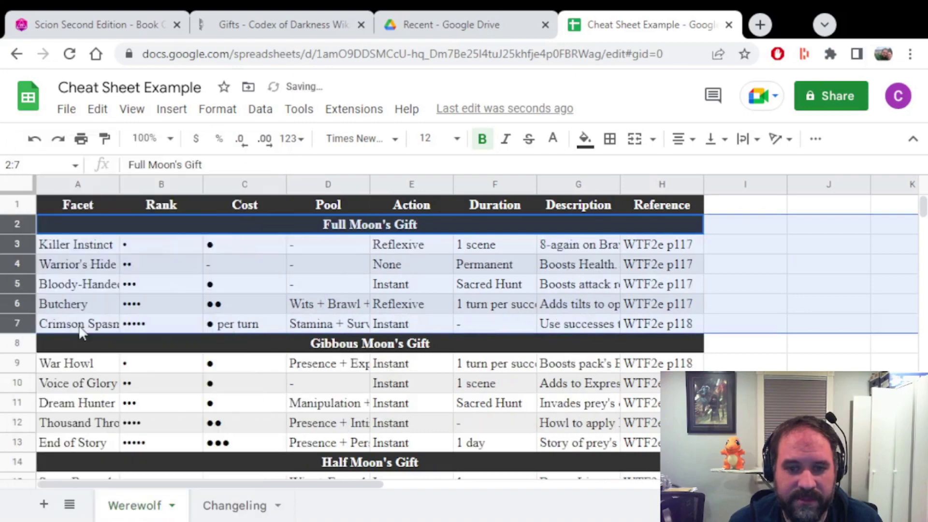
pyautogui.scroll(-1, 85, 328)
# - Delete rows 8-25 after the Full Moon's Gift table, then return to the wiki's Gifts page
pyautogui.click(7, 303)
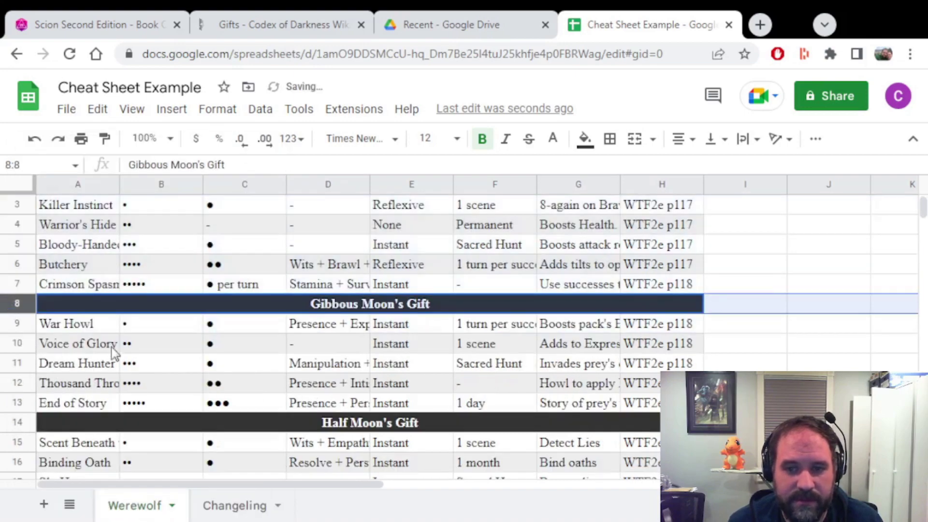
pyautogui.scroll(-6, 110, 348)
pyautogui.scroll(2, 110, 352)
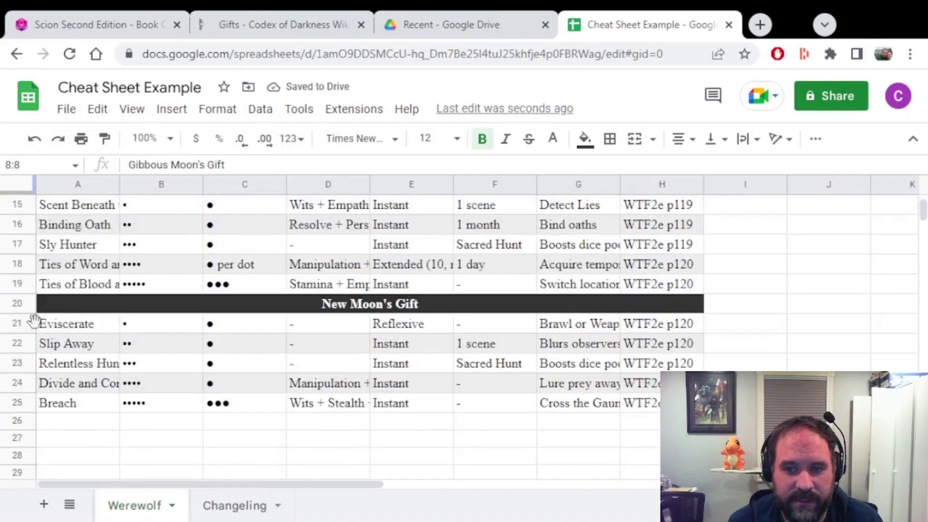
pyautogui.keyDown('shift'); pyautogui.click(24, 408); pyautogui.keyUp('shift')
pyautogui.rightClick(23, 405)
pyautogui.click(110, 326)
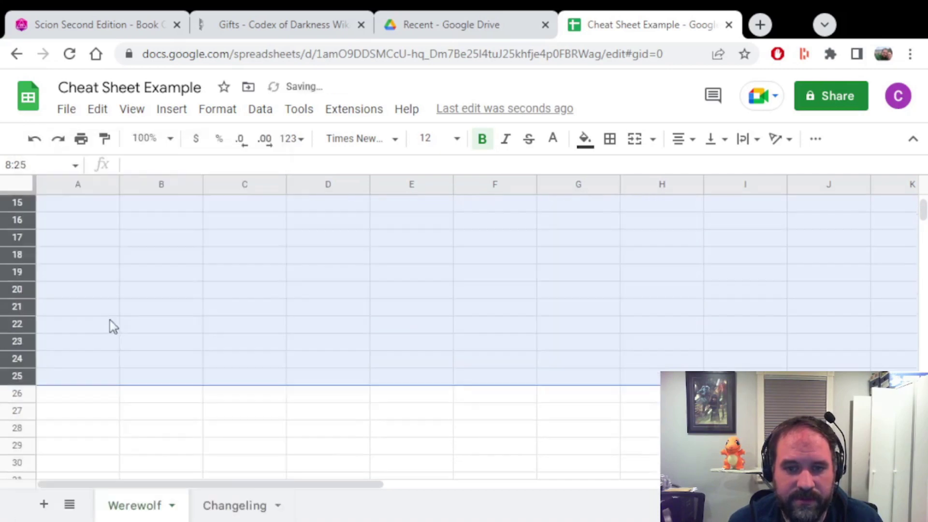
pyautogui.scroll(5, 246, 352)
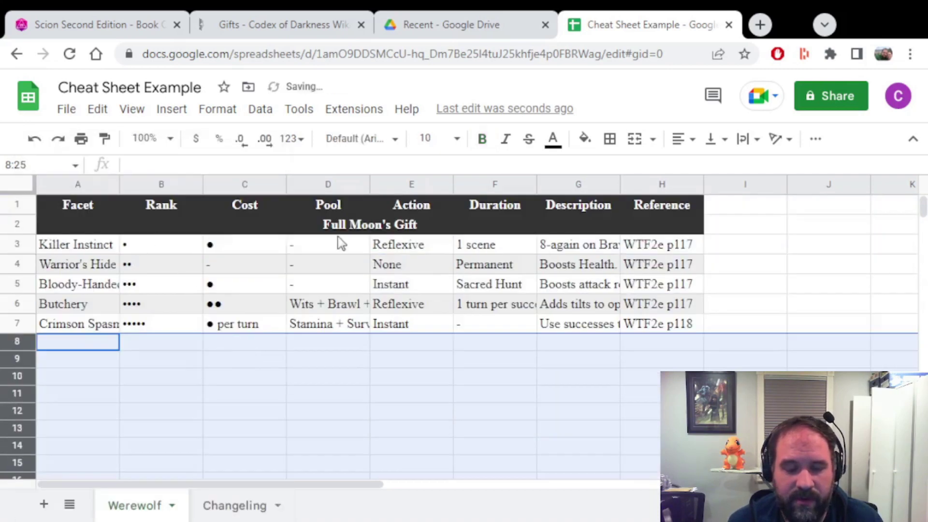
pyautogui.click(275, 218)
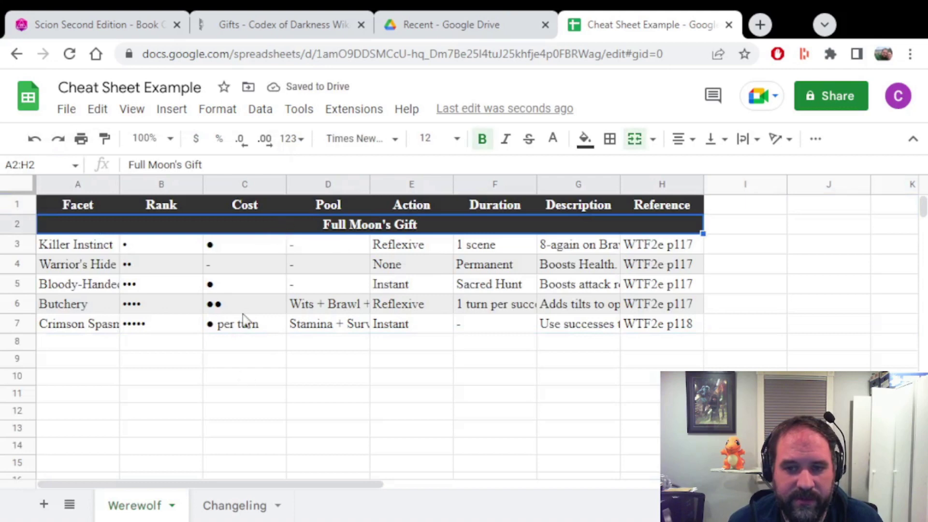
pyautogui.hotkey('ctrl', '2')
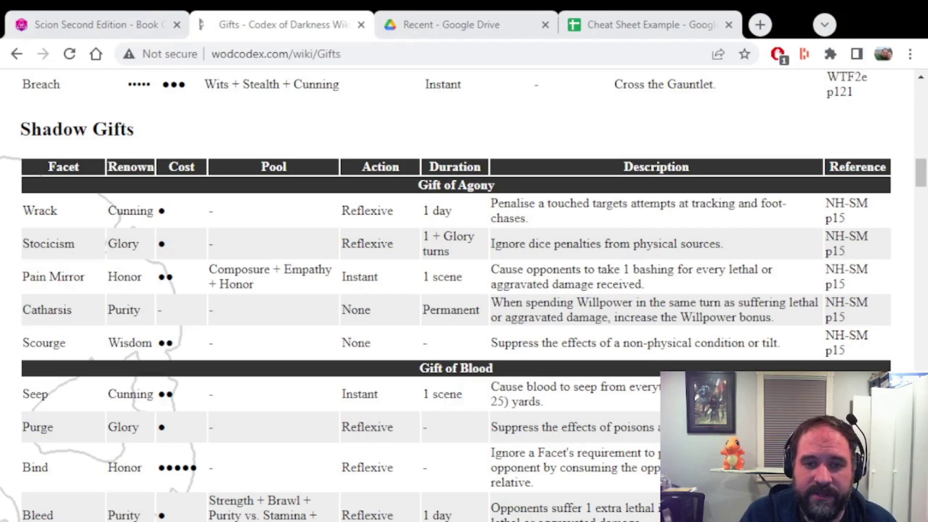
# - Select the Shadow Gifts tables from Wrack down through Gift of Weather
pyautogui.moveTo(22, 208); pyautogui.dragTo(701, 396)
pyautogui.scroll(-10, 600, 301)
pyautogui.scroll(-20, 606, 306)
pyautogui.scroll(-20, 604, 302)
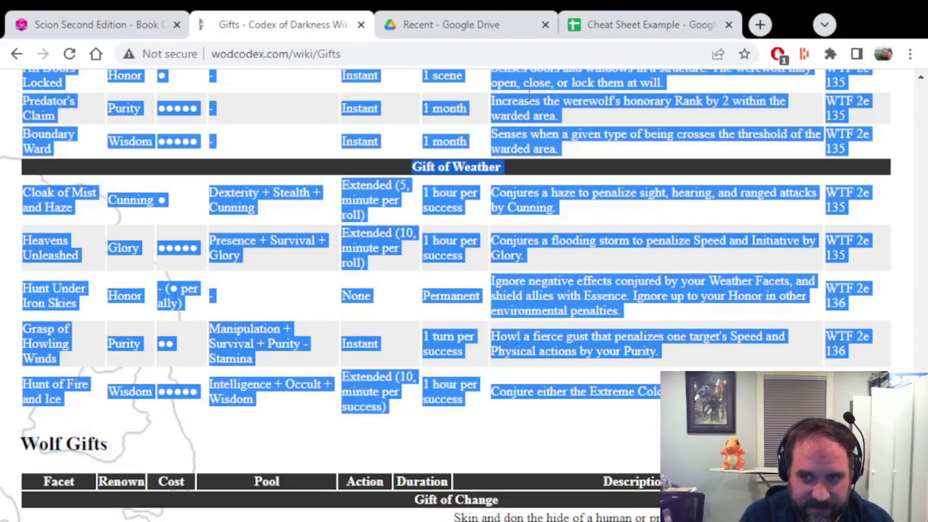
# - Paste the copied Shadow Gifts rows at row 8 of the Werewolf sheet
pyautogui.click(604, 26)
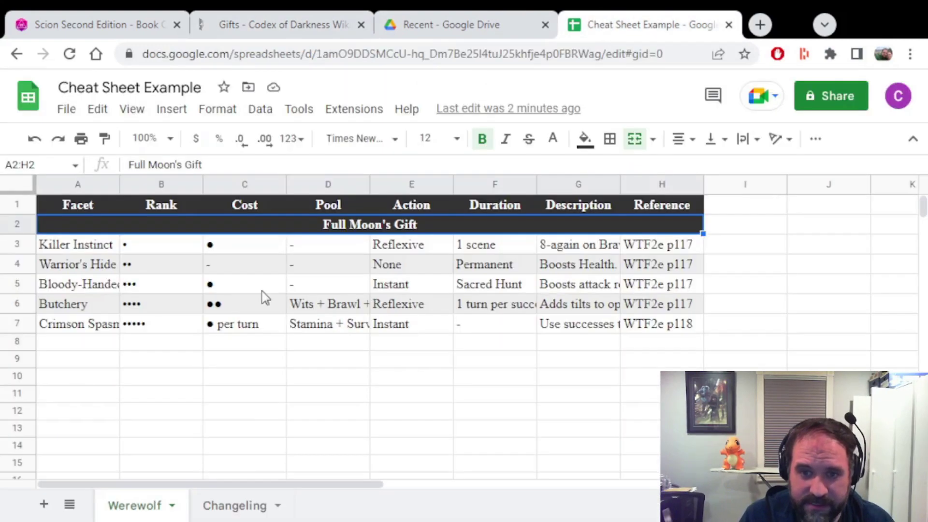
pyautogui.click(79, 344)
pyautogui.hotkey('ctrl', 'v')
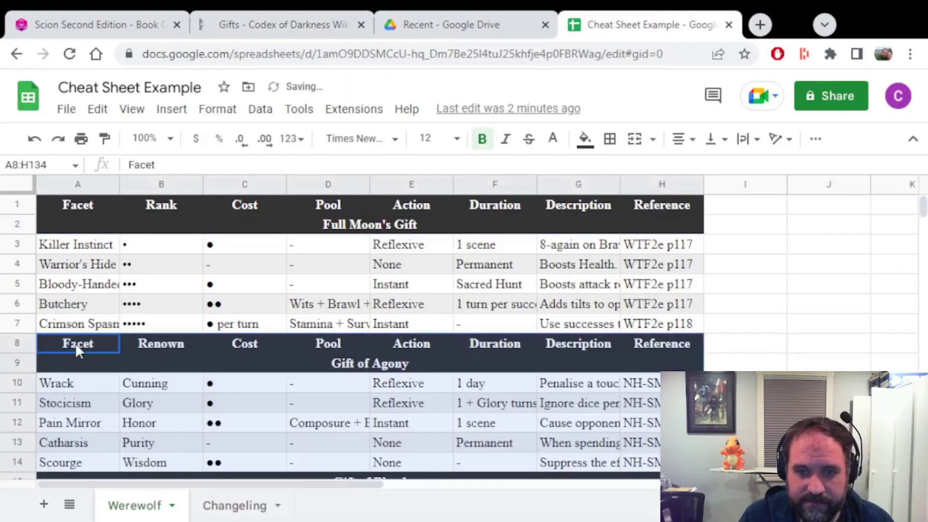
pyautogui.press('Down')
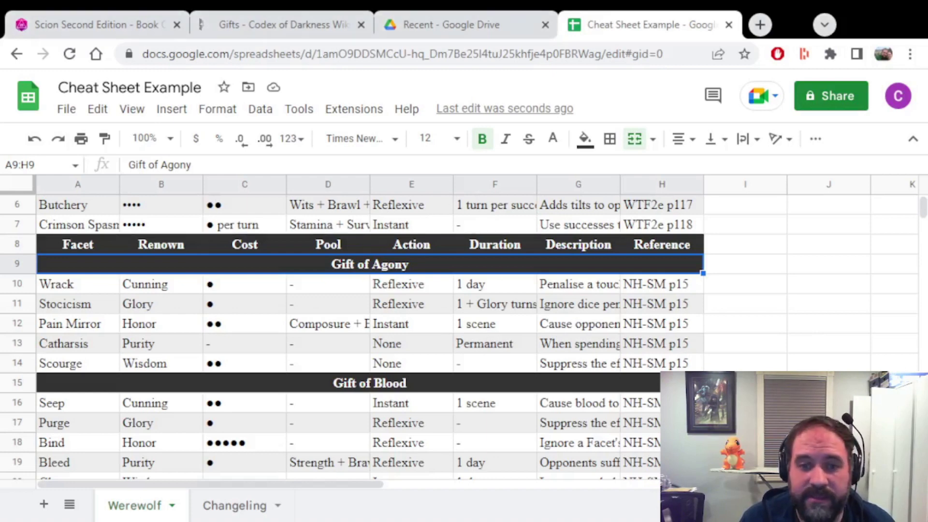
pyautogui.click(87, 288)
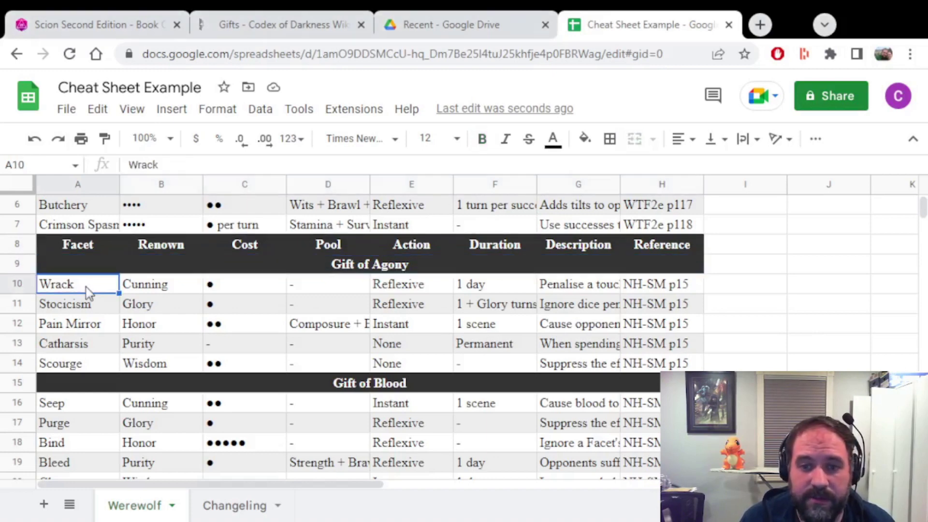
# - Select the gifts table from the Facet header in A8 down to H134
pyautogui.click(63, 242)
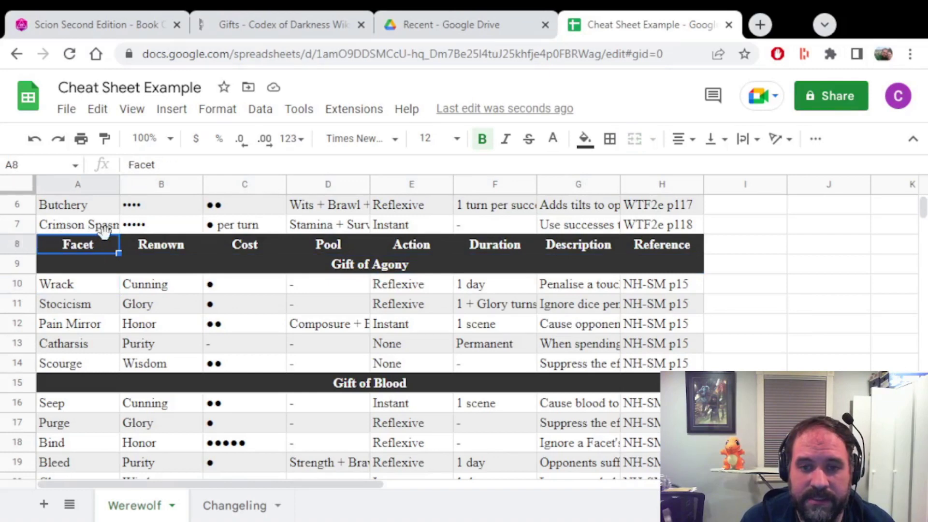
pyautogui.click(171, 247)
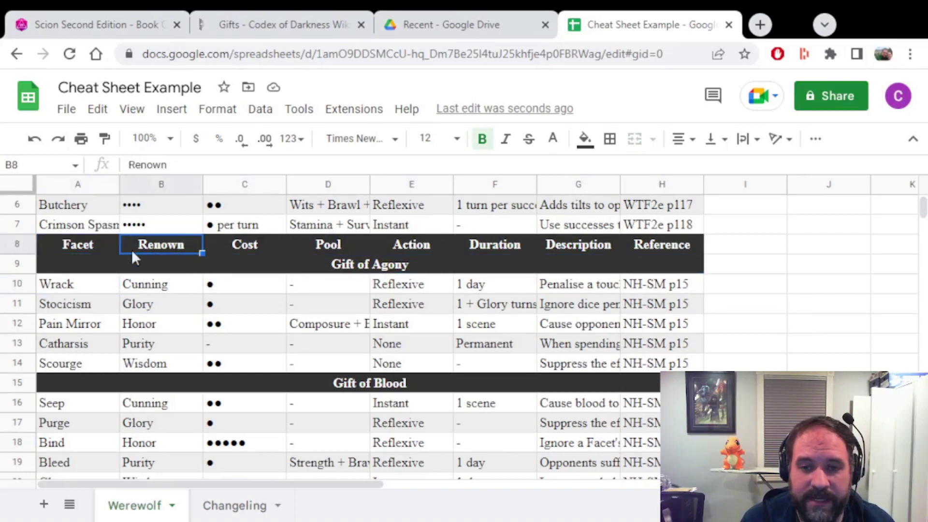
pyautogui.moveTo(71, 248); pyautogui.dragTo(512, 369)
pyautogui.scroll(-20, 495, 382)
pyautogui.scroll(-15, 495, 385)
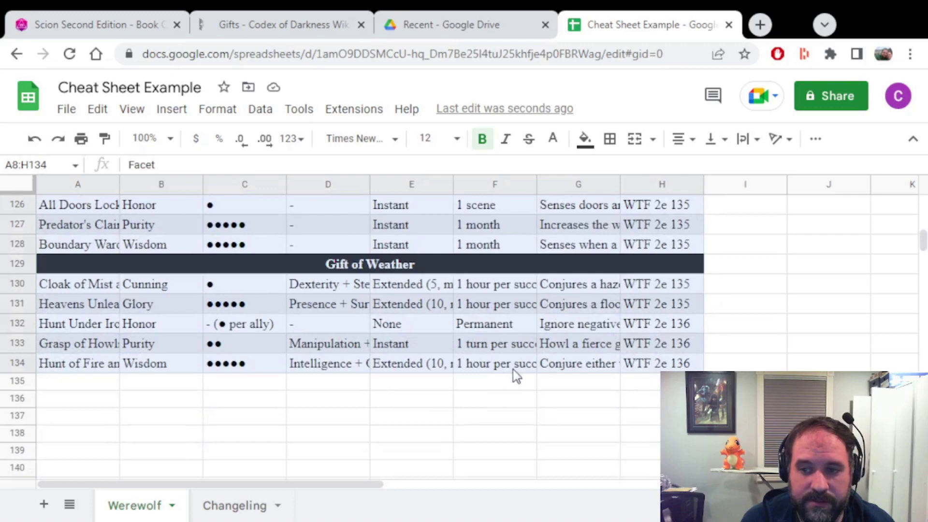
# - Create a filter on A8:H134 and open the Facet column's filter menu
pyautogui.click(821, 145)
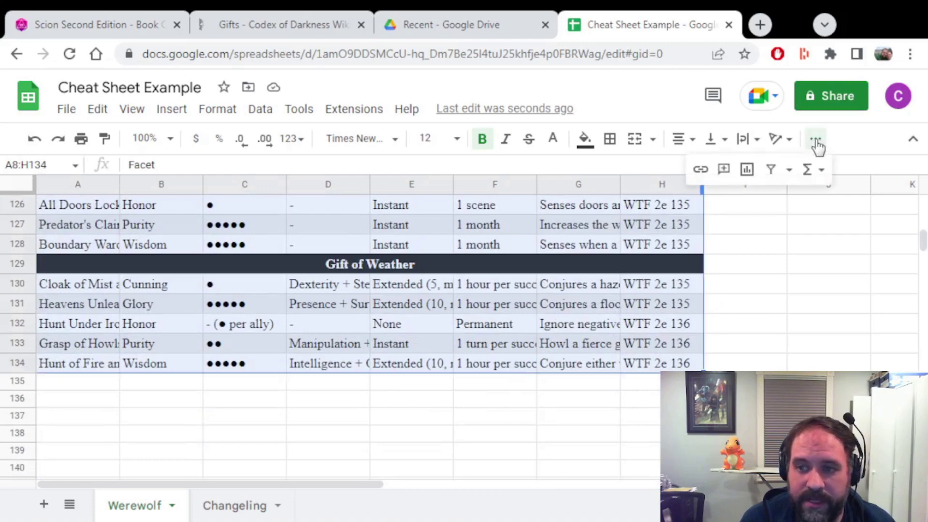
pyautogui.click(772, 171)
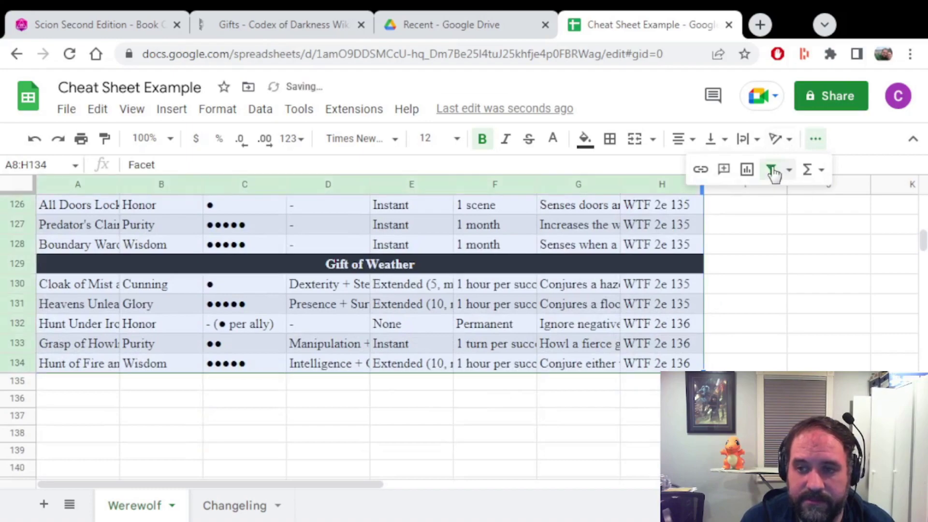
pyautogui.scroll(20, 562, 293)
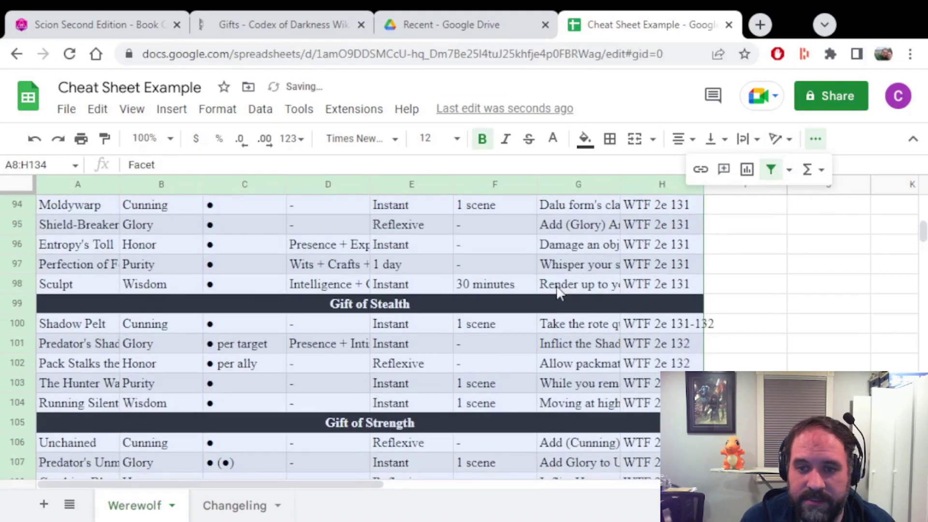
pyautogui.scroll(20, 556, 289)
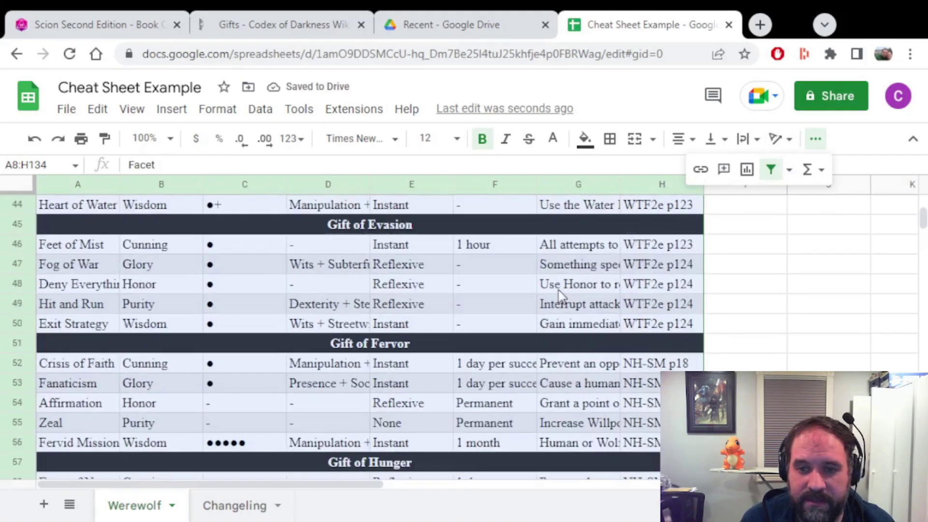
pyautogui.scroll(4, 561, 295)
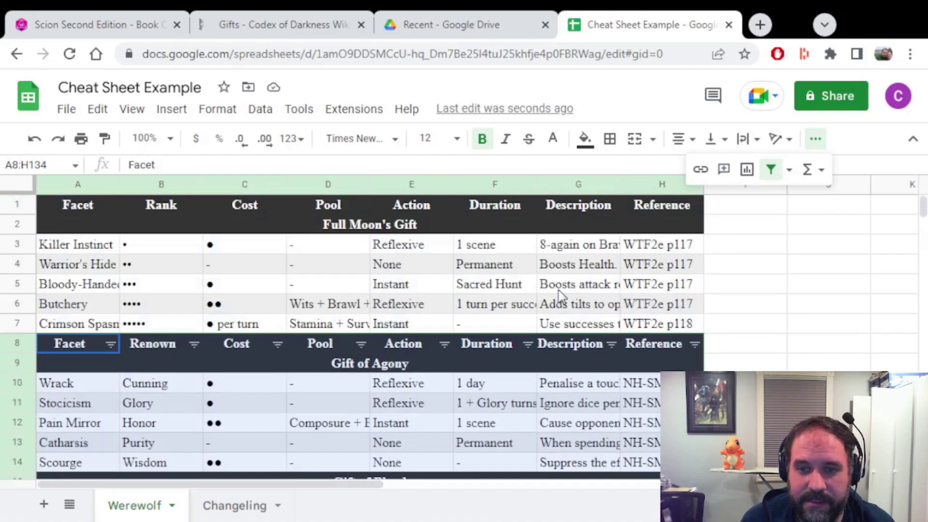
pyautogui.click(217, 371)
pyautogui.scroll(-3, 213, 377)
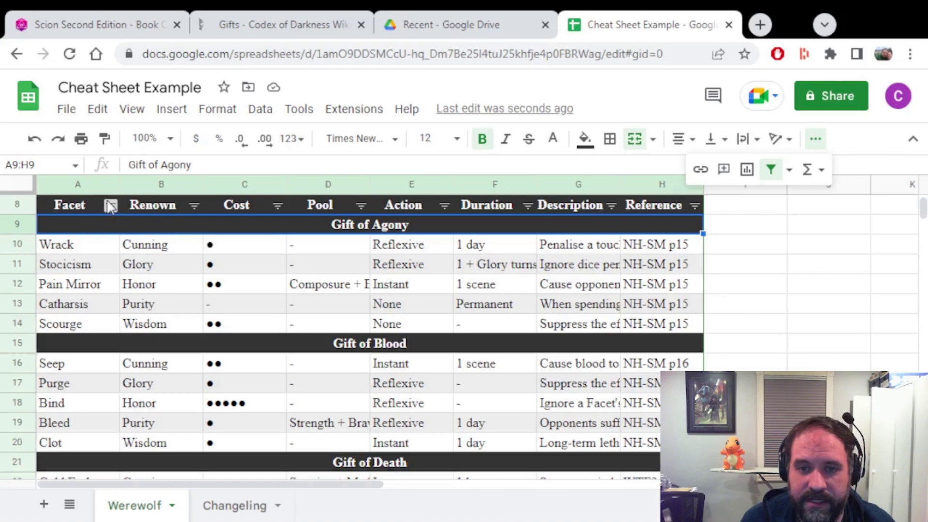
pyautogui.click(110, 206)
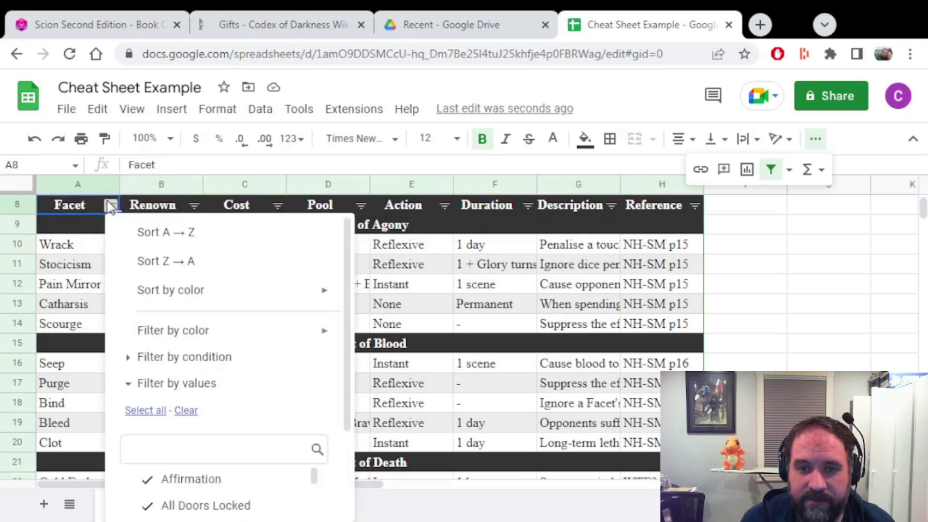
# - Close the Facet filter menu and open the Renown column's filter options
pyautogui.click(799, 251)
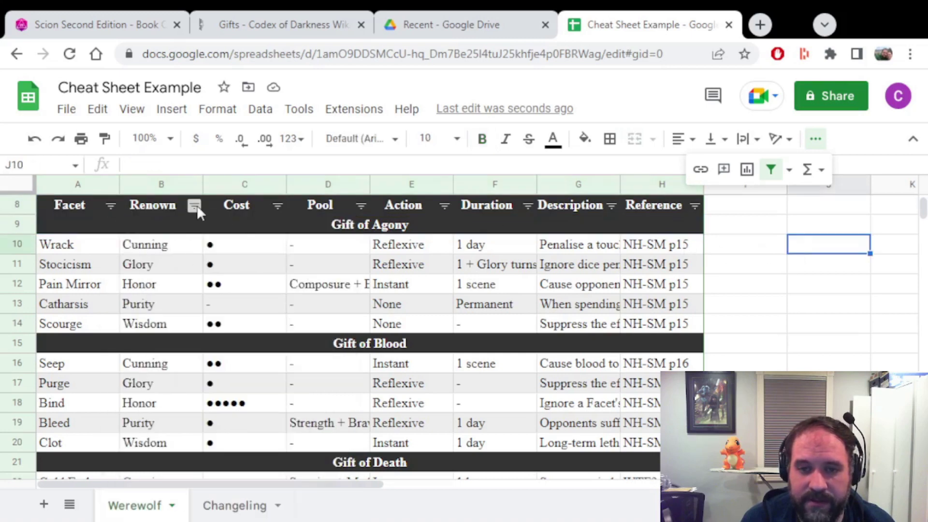
pyautogui.click(745, 343)
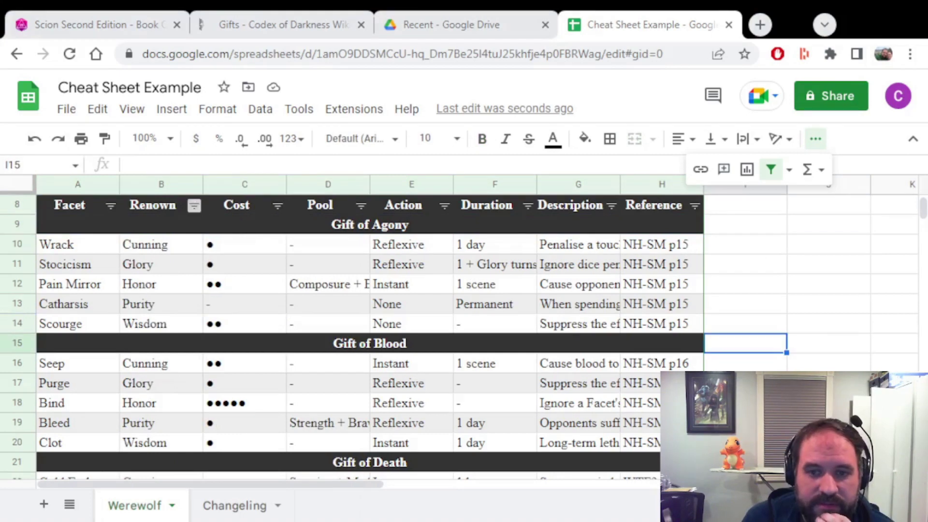
pyautogui.click(194, 206)
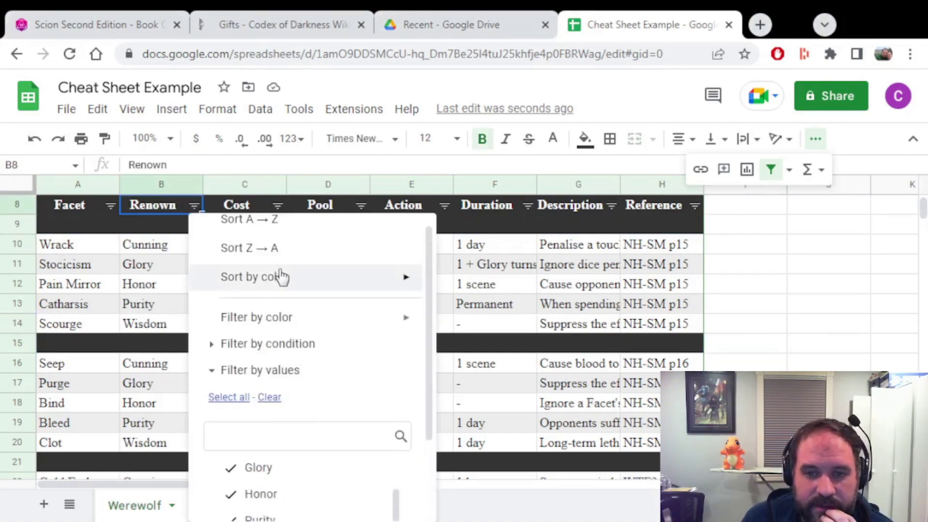
pyautogui.scroll(-3, 278, 280)
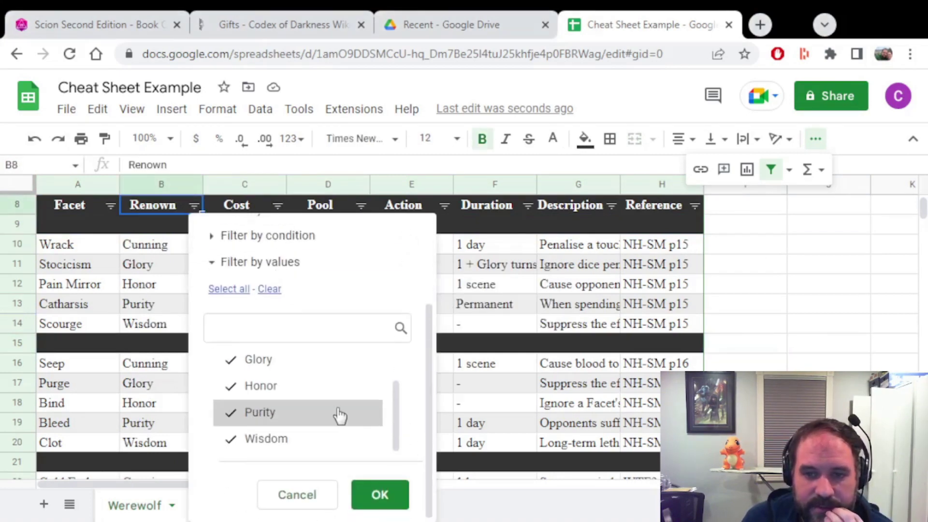
pyautogui.scroll(2, 325, 425)
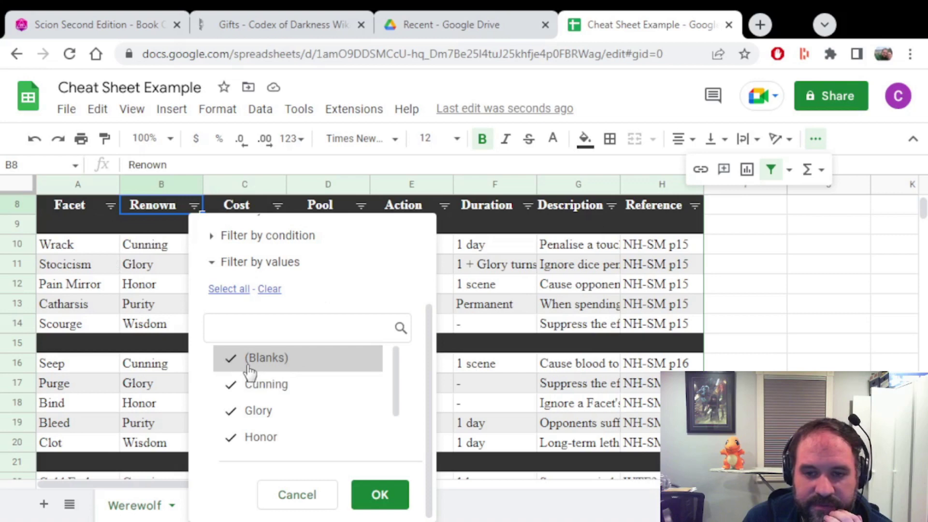
pyautogui.scroll(-1, 269, 384)
pyautogui.scroll(1, 278, 376)
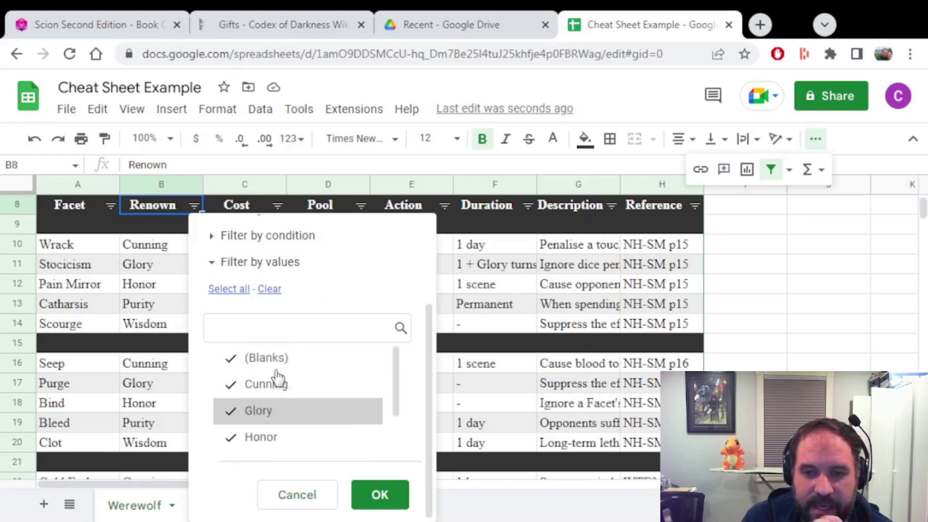
pyautogui.scroll(-1, 278, 378)
pyautogui.scroll(1, 285, 387)
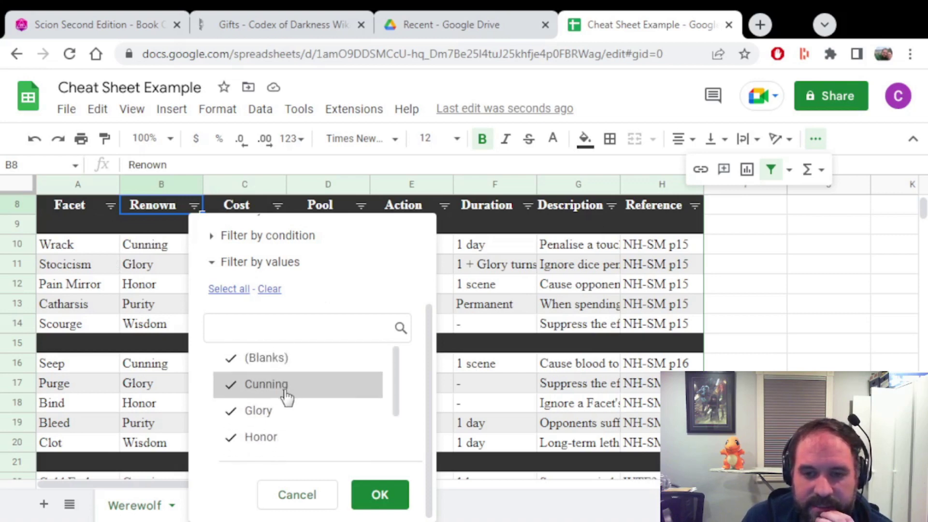
# - Uncheck Cunning, Glory and Wisdom so the Renown filter keeps only Honor and Purity
pyautogui.click(288, 396)
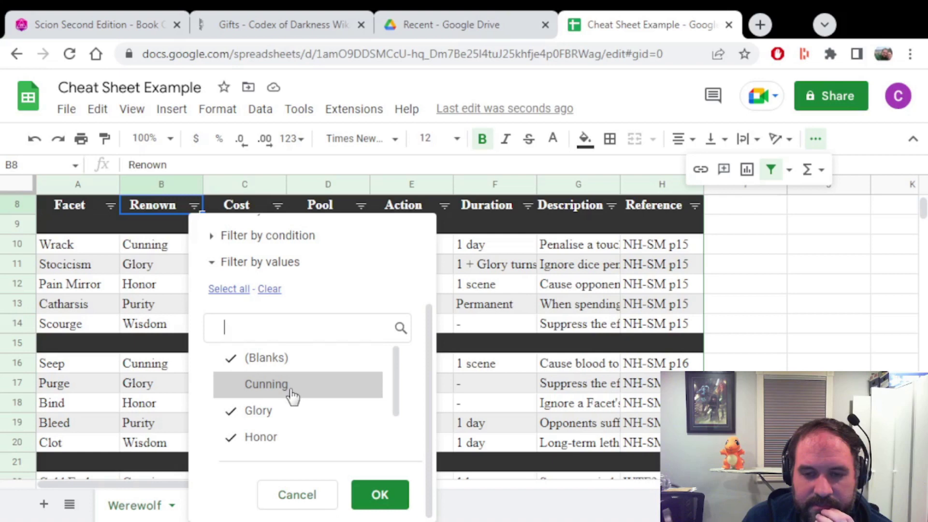
pyautogui.scroll(-2, 290, 394)
pyautogui.click(271, 361)
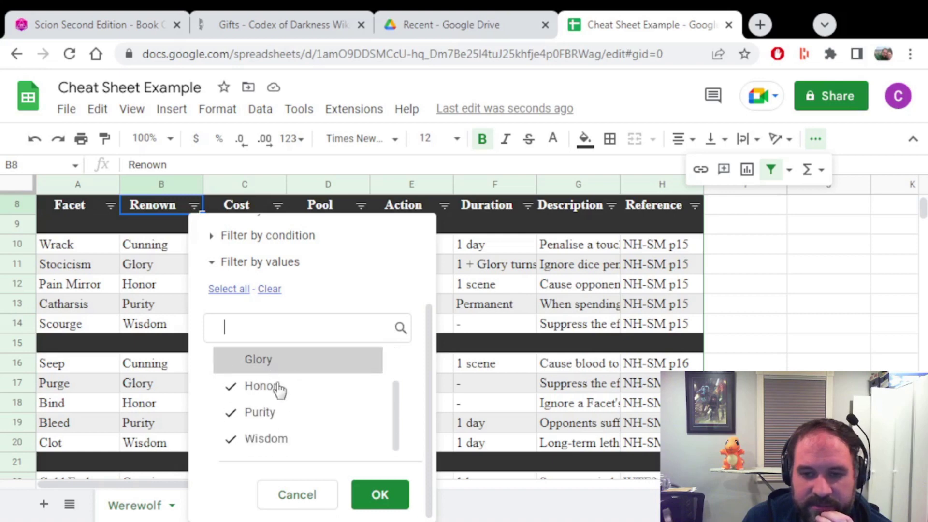
pyautogui.click(261, 440)
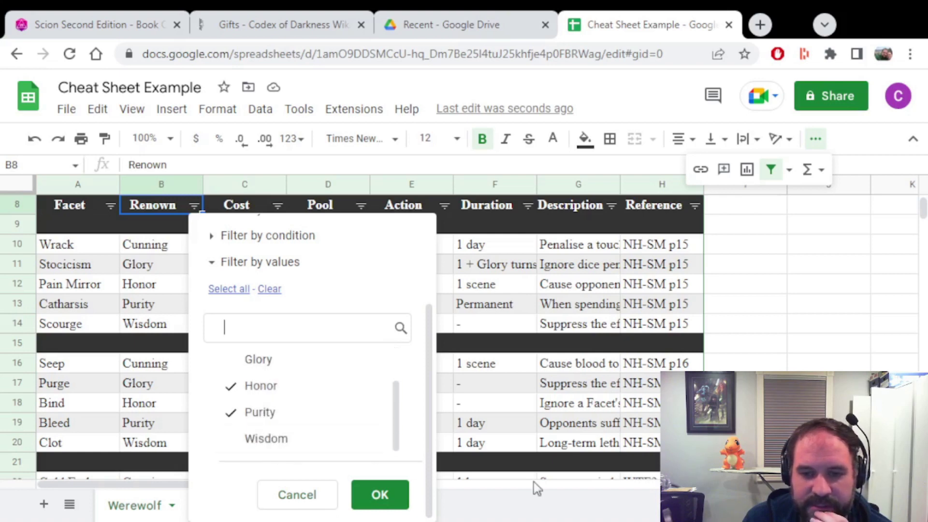
pyautogui.click(380, 495)
pyautogui.scroll(3, 254, 363)
pyautogui.scroll(-2, 304, 382)
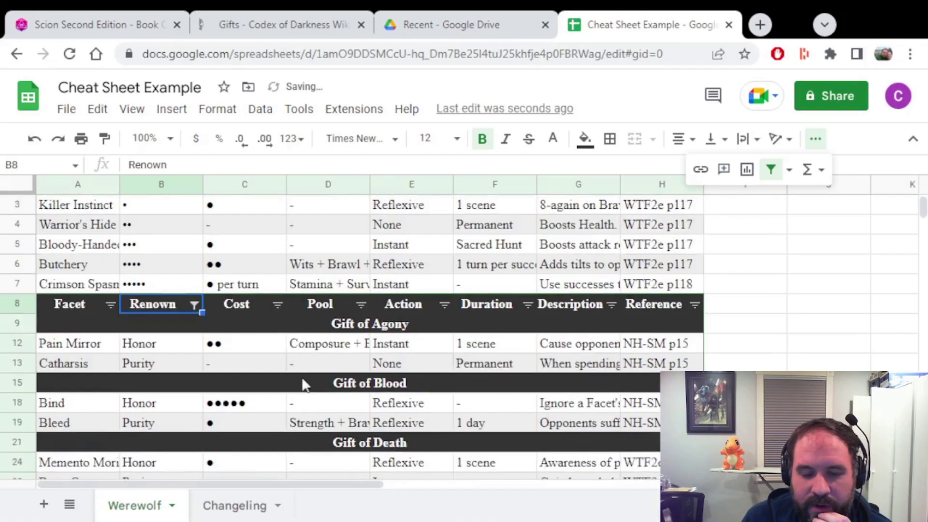
pyautogui.scroll(-5, 340, 338)
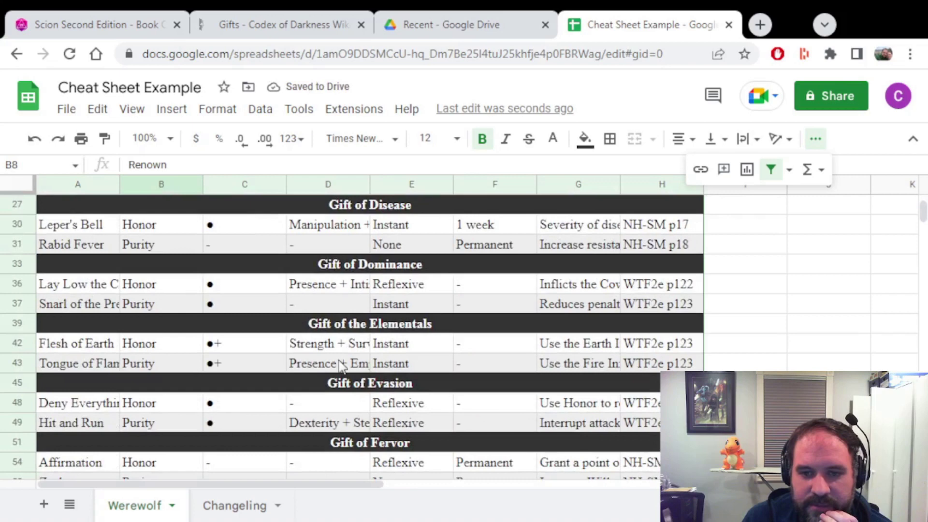
pyautogui.scroll(-1, 152, 336)
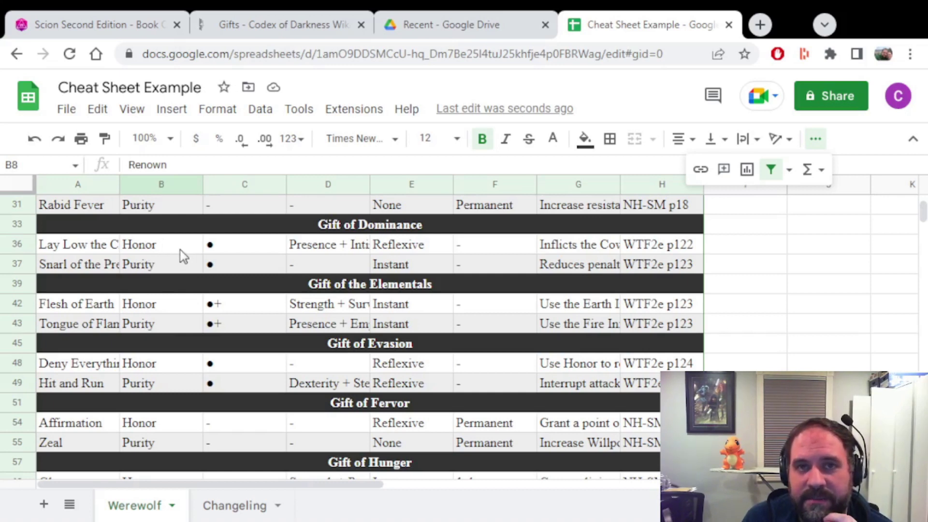
pyautogui.click(328, 443)
pyautogui.scroll(4, 328, 442)
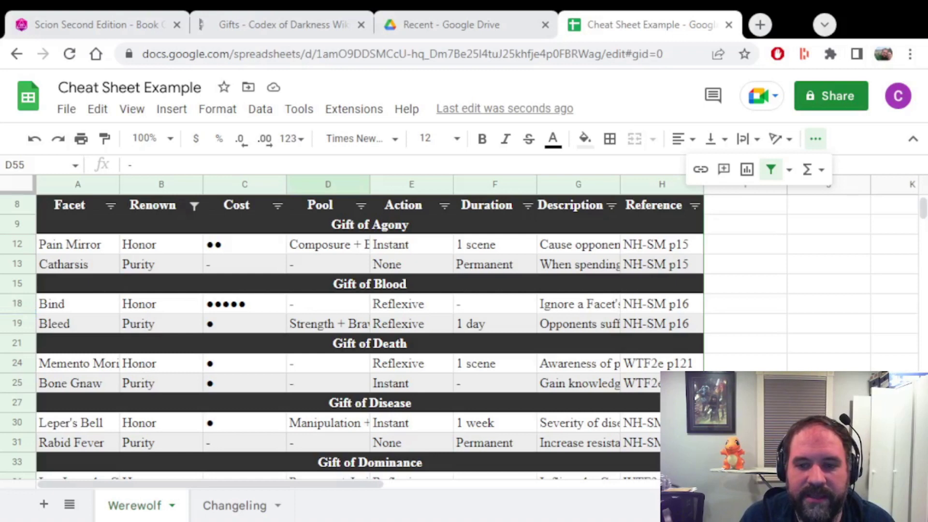
pyautogui.click(448, 344)
pyautogui.click(447, 365)
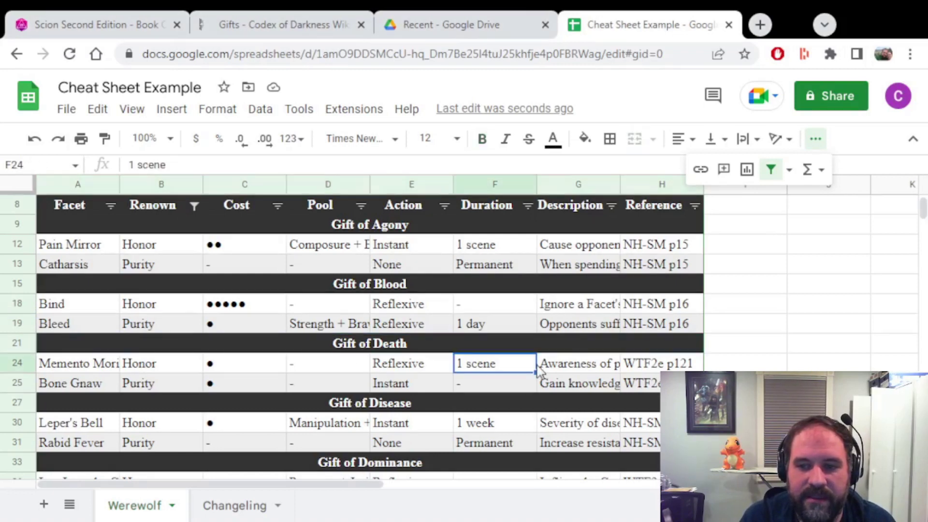
pyautogui.click(574, 370)
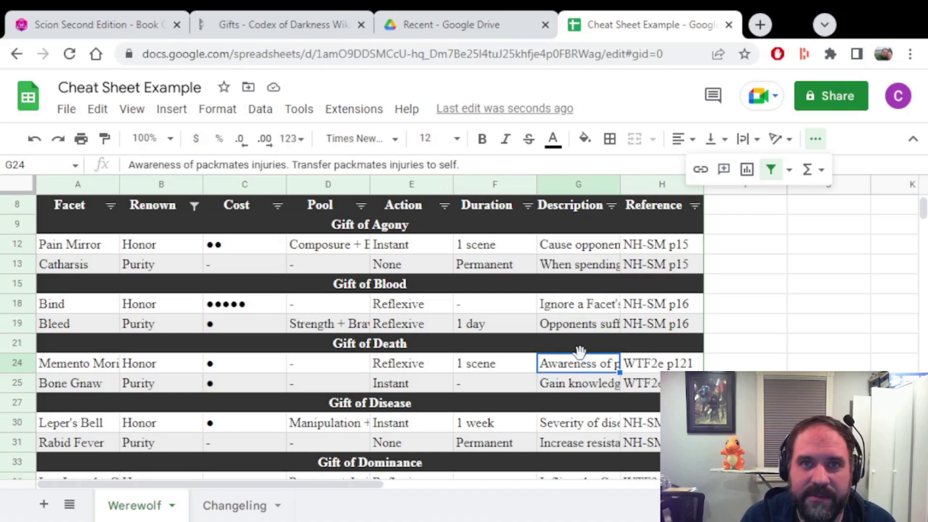
pyautogui.click(105, 368)
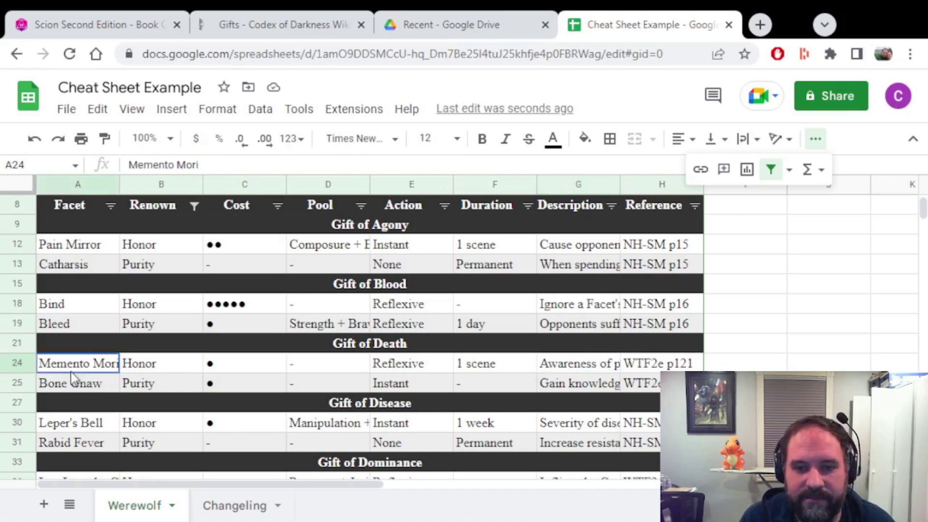
# - Fill the Memento Mori row (row 24) with yellow
pyautogui.click(19, 361)
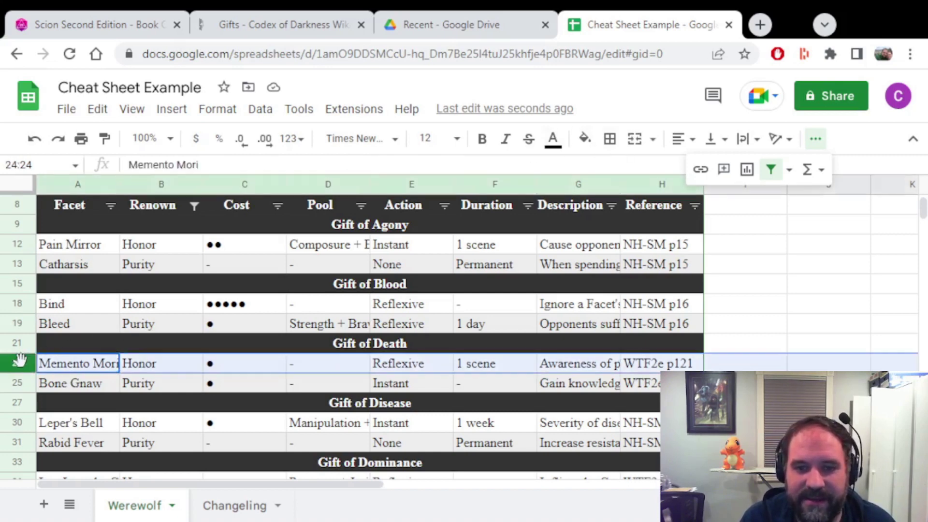
pyautogui.click(583, 141)
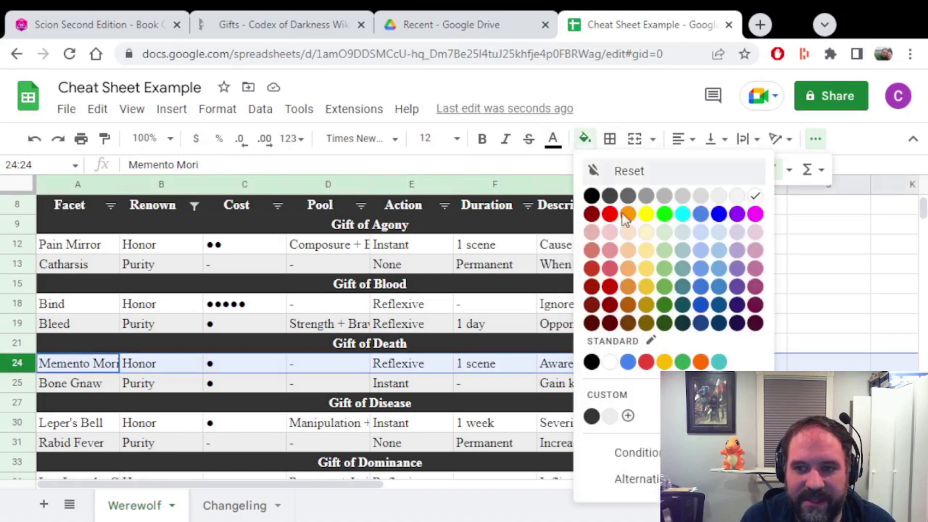
pyautogui.click(646, 215)
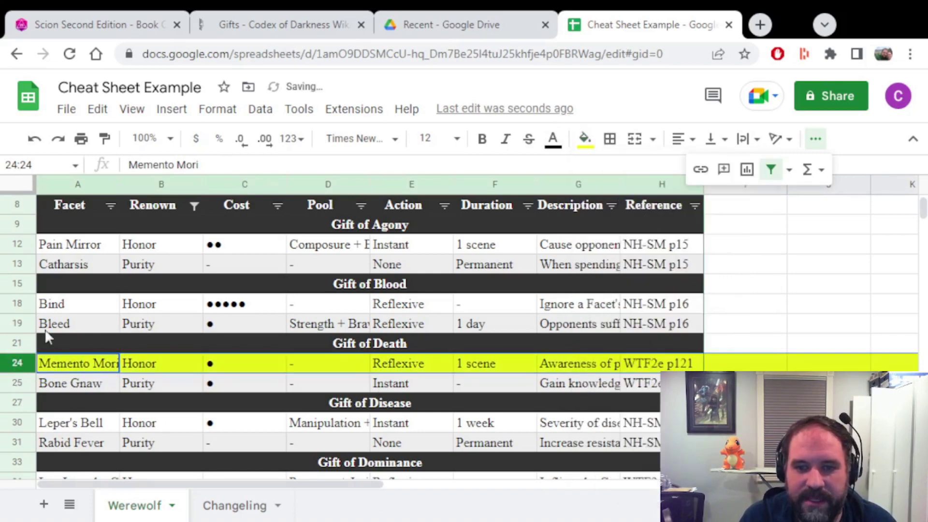
# - Fill the Snarl of the Predator row (row 37) with bright green
pyautogui.scroll(-2, 213, 402)
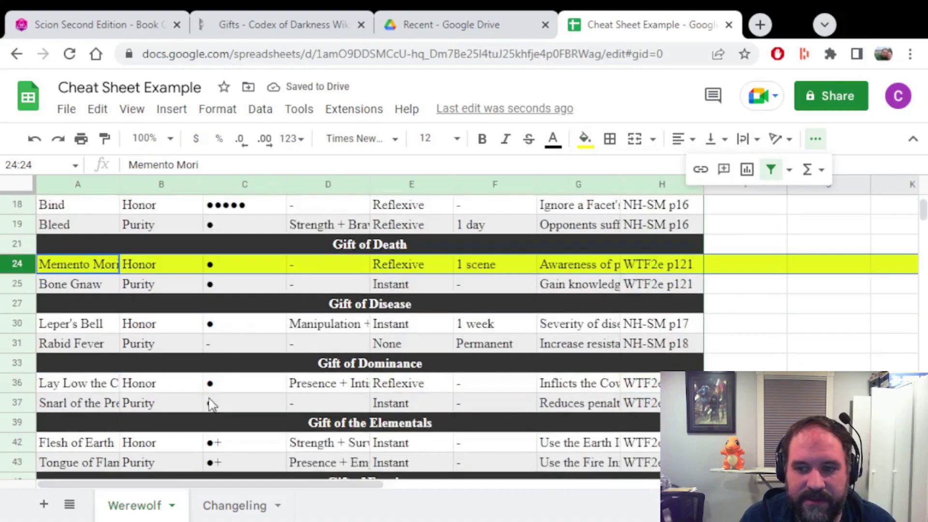
pyautogui.scroll(-1, 213, 405)
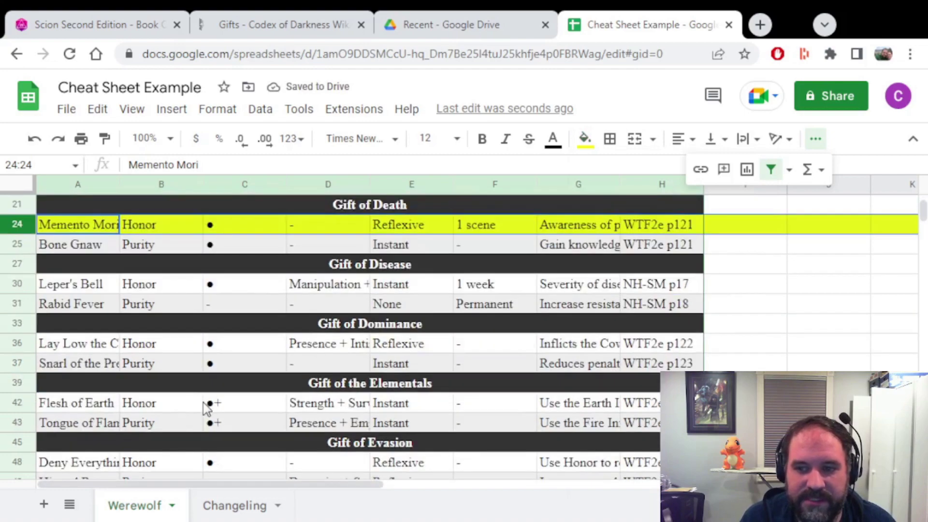
pyautogui.click(9, 364)
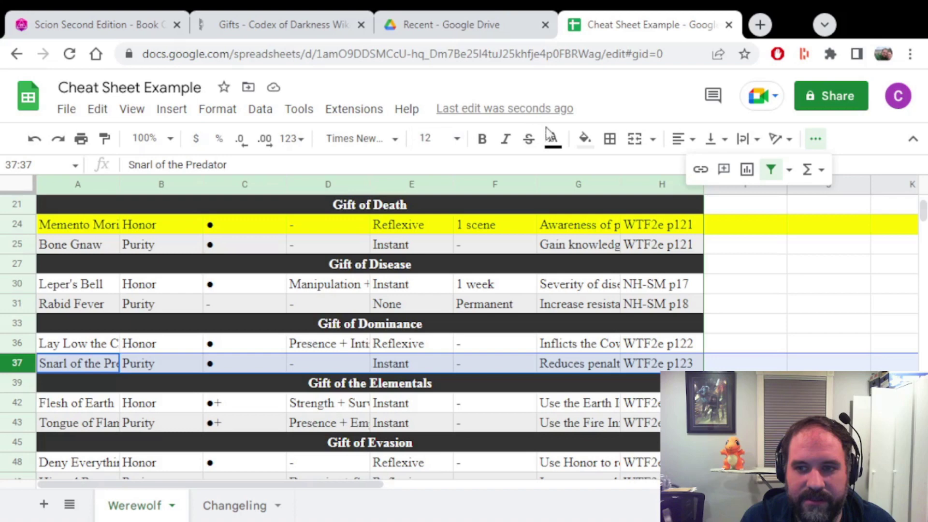
pyautogui.click(585, 139)
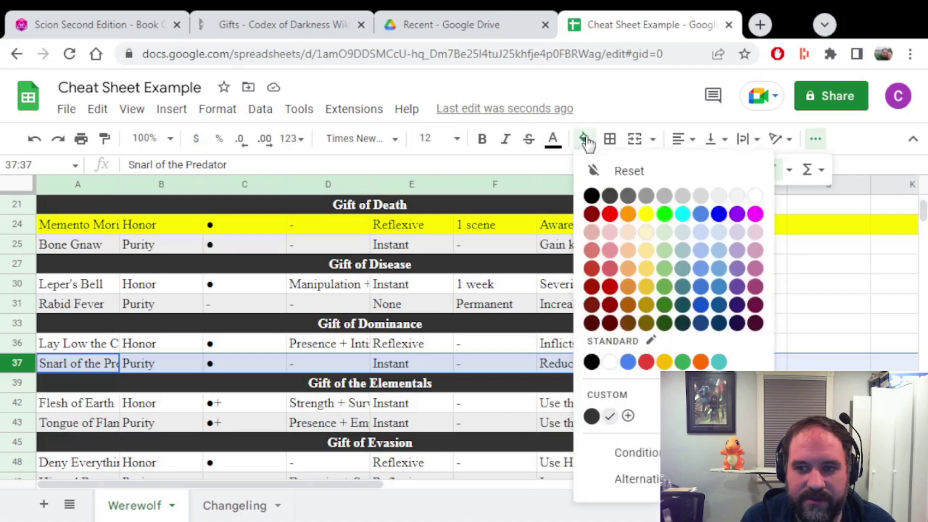
pyautogui.click(664, 214)
pyautogui.click(88, 362)
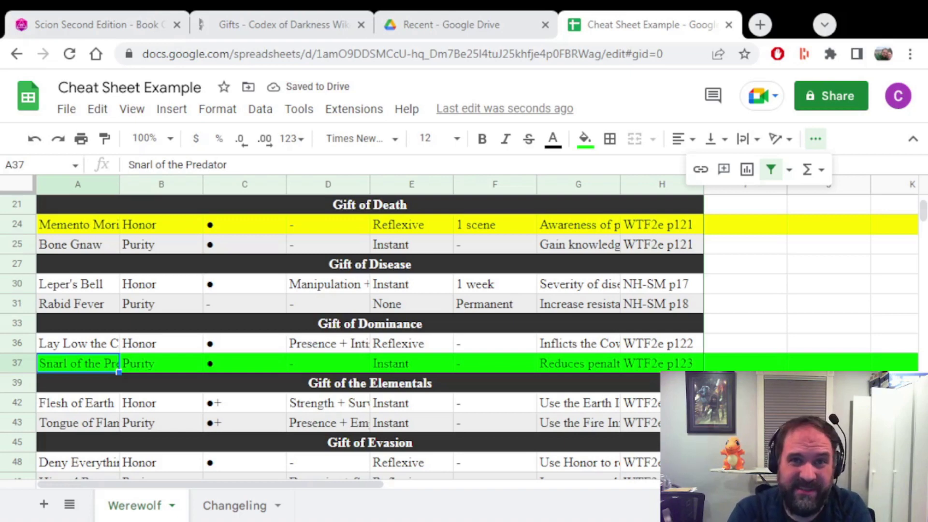
# - Set Wrap text on Description column G and drag its border wider
pyautogui.click(745, 244)
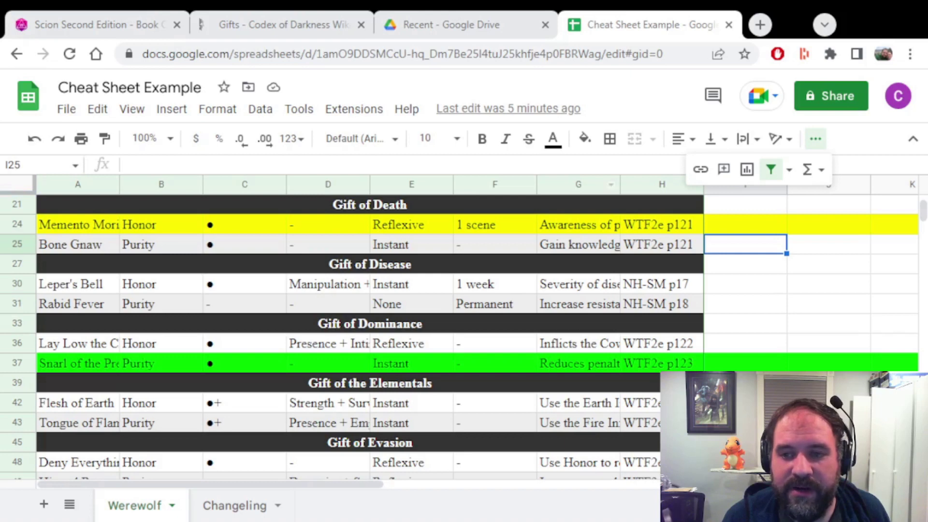
pyautogui.click(570, 184)
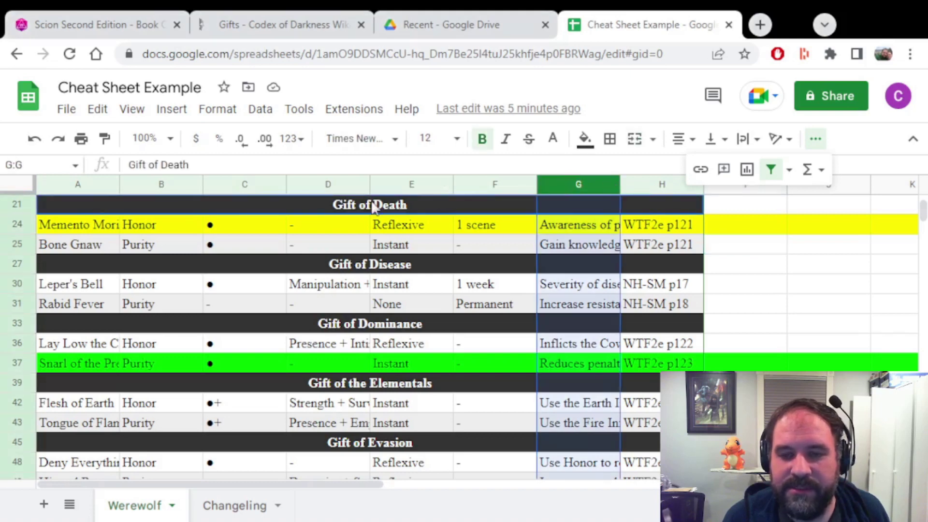
pyautogui.click(745, 142)
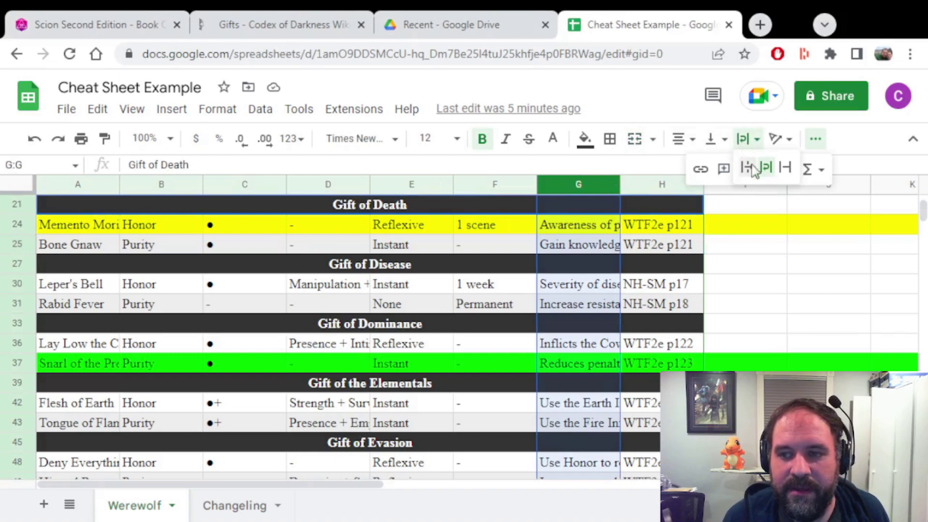
pyautogui.click(766, 168)
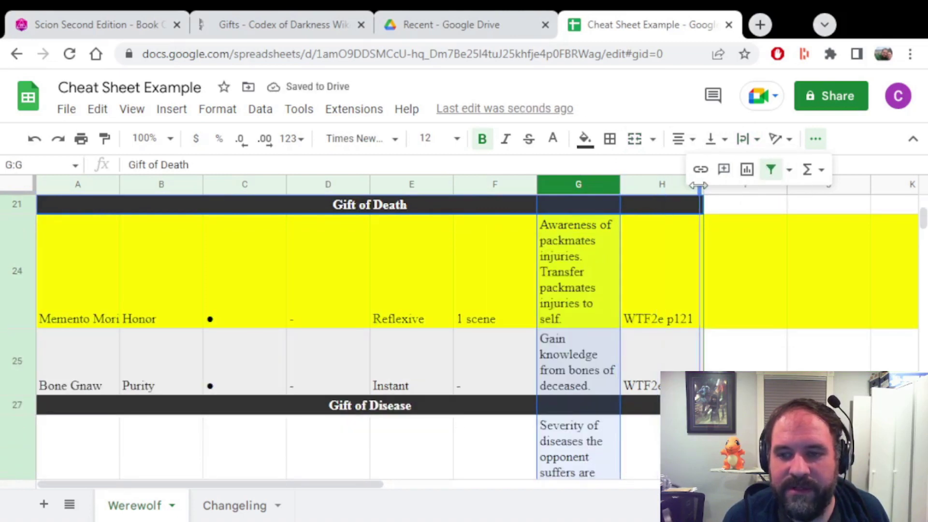
pyautogui.moveTo(699, 185); pyautogui.dragTo(700, 185)
pyautogui.scroll(5, 569, 285)
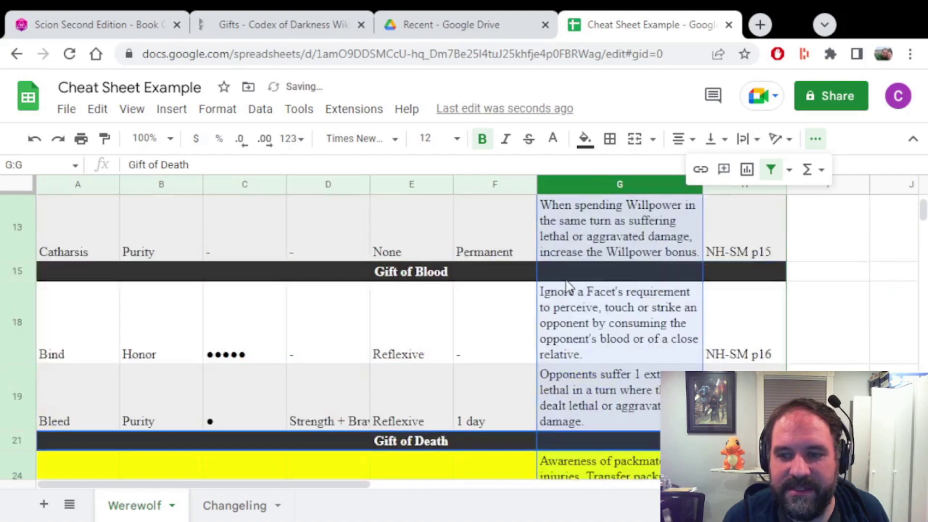
pyautogui.scroll(2, 570, 285)
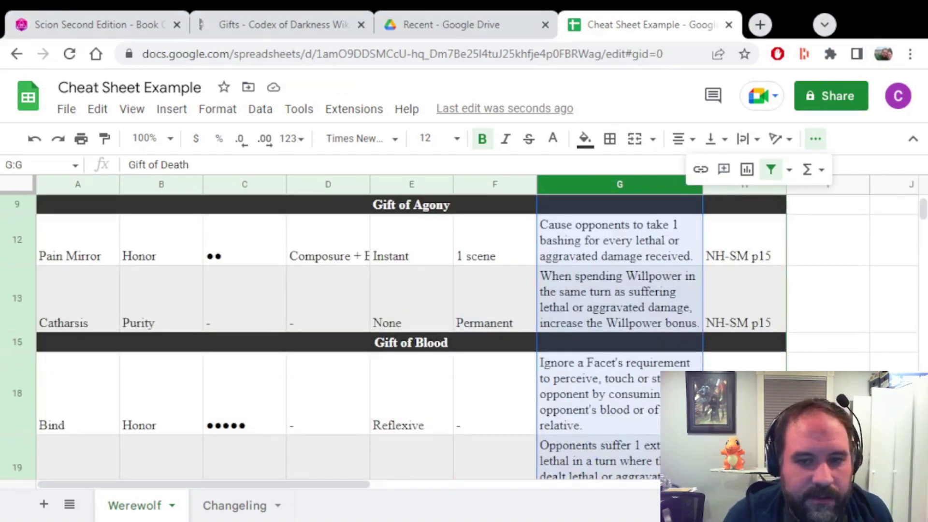
# - Navigate from the wiki home page to the Changeling: the Lost Contracts page
pyautogui.click(276, 28)
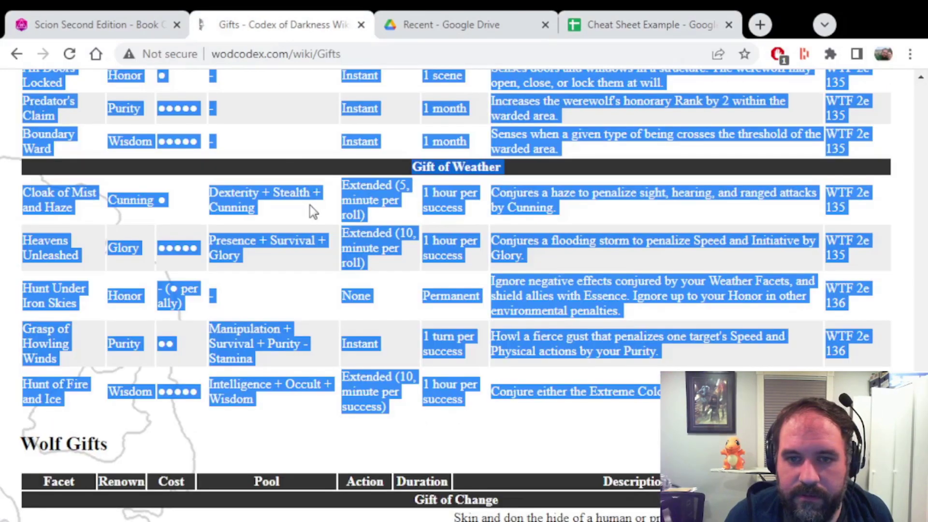
pyautogui.scroll(20, 309, 210)
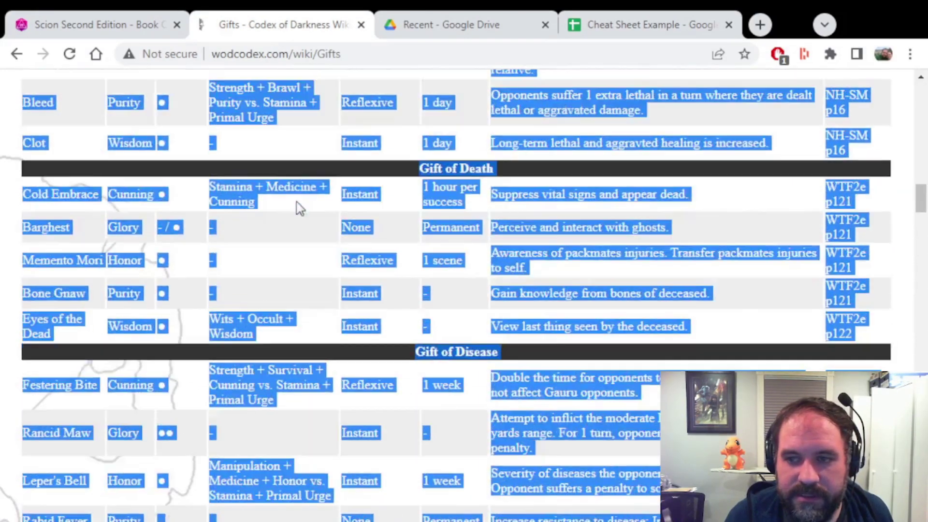
pyautogui.scroll(15, 297, 207)
pyautogui.click(303, 212)
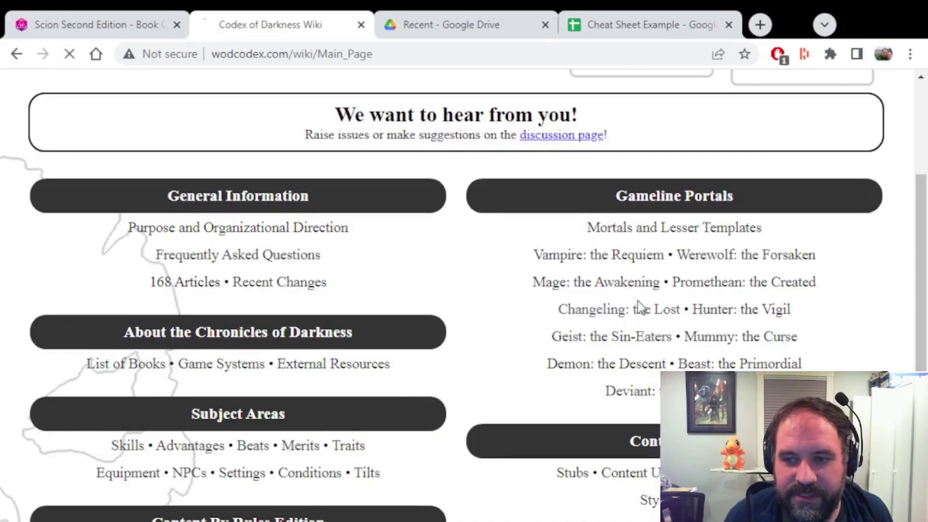
pyautogui.click(641, 310)
pyautogui.scroll(-3, 606, 247)
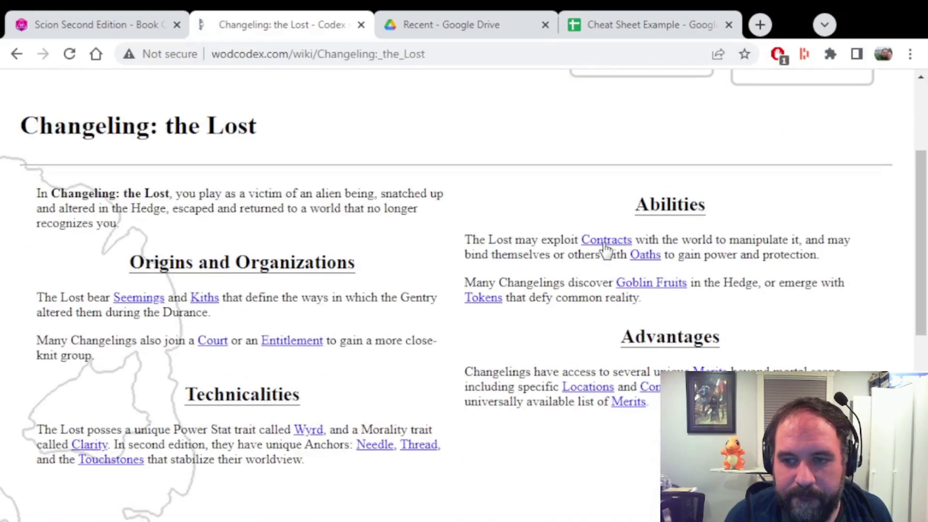
pyautogui.click(605, 242)
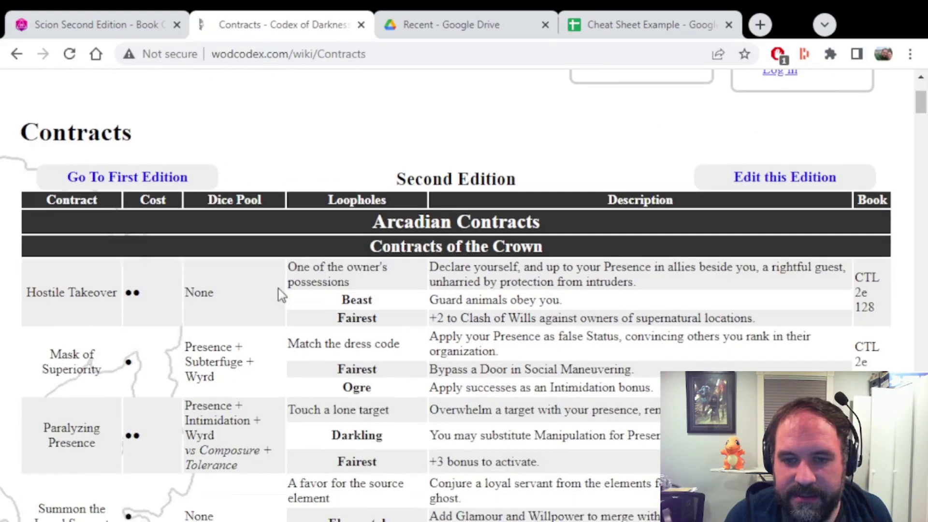
# - Select and copy the second-edition Contracts table, returning to the Changeling sheet
pyautogui.moveTo(41, 194); pyautogui.dragTo(878, 263)
pyautogui.scroll(-15, 507, 276)
pyautogui.scroll(-15, 878, 263)
pyautogui.scroll(10, 879, 263)
pyautogui.hotkey('ctrl', '4')
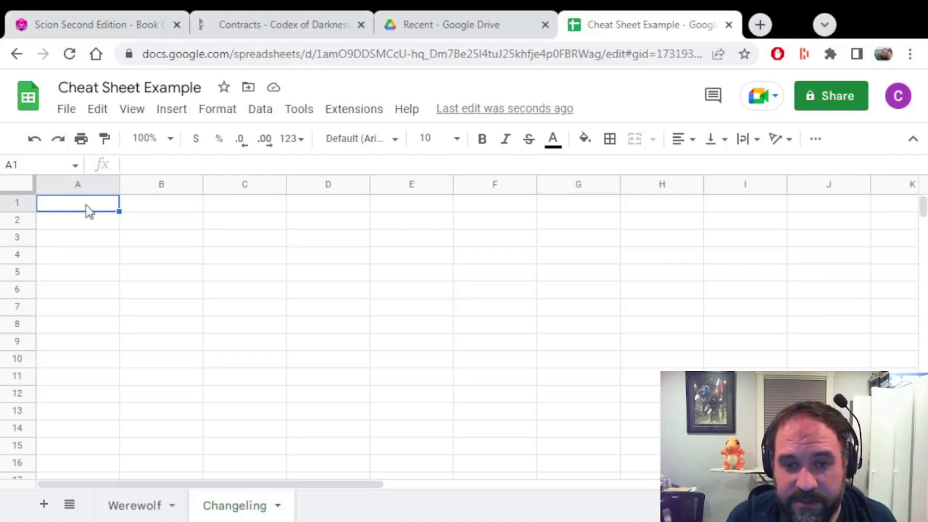
# - Paste the Contracts table at A1 and check the #ERROR! in cell E6
pyautogui.hotkey('ctrl', 'v')
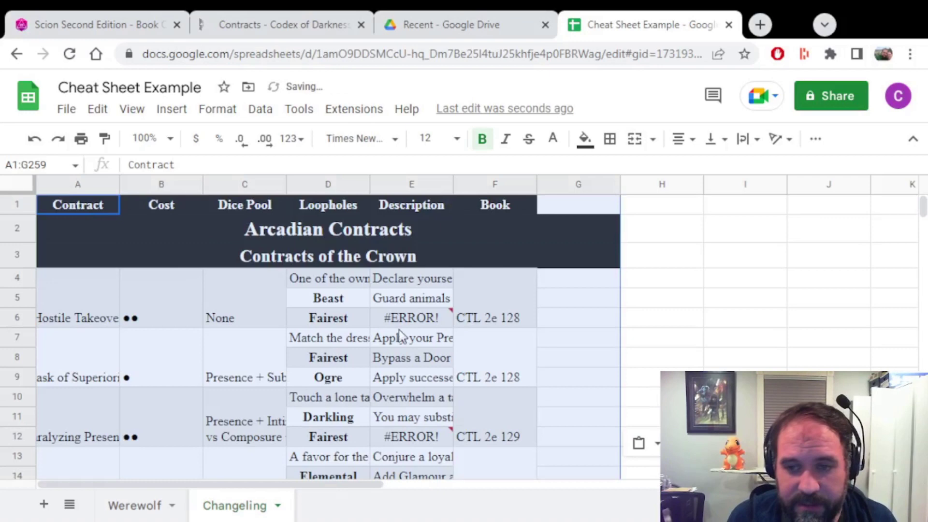
pyautogui.click(408, 320)
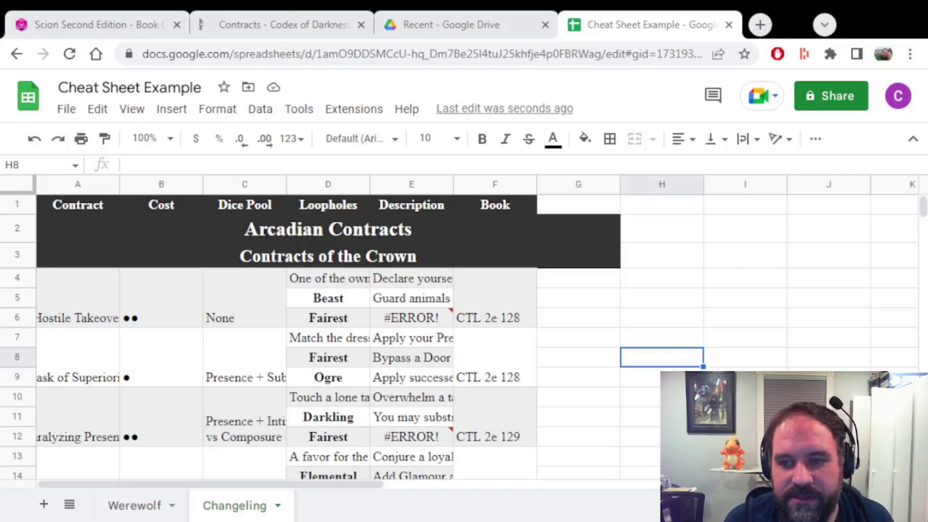
# - Replace every = with an apostrophe across all sheets, searching within formulas, to clear the #ERROR! cells
pyautogui.click(586, 305)
pyautogui.hotkey('ctrl', 'f')
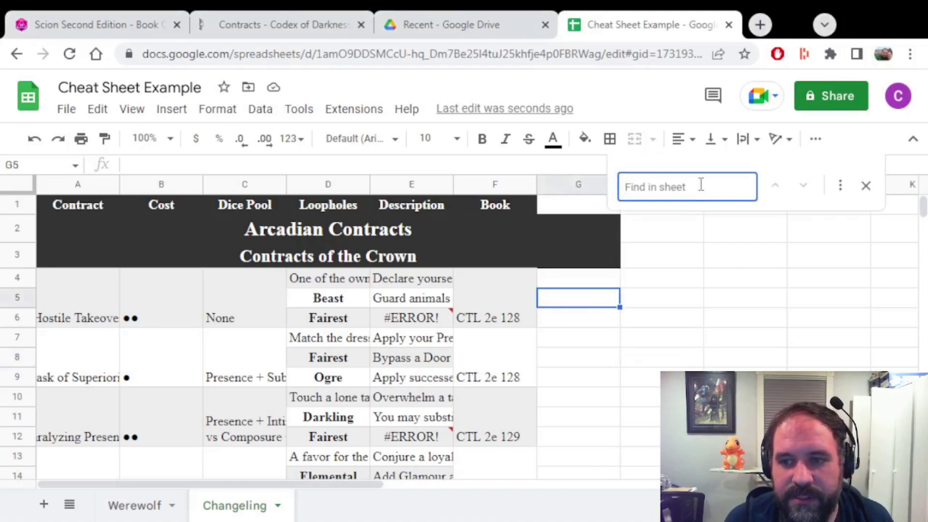
pyautogui.click(840, 186)
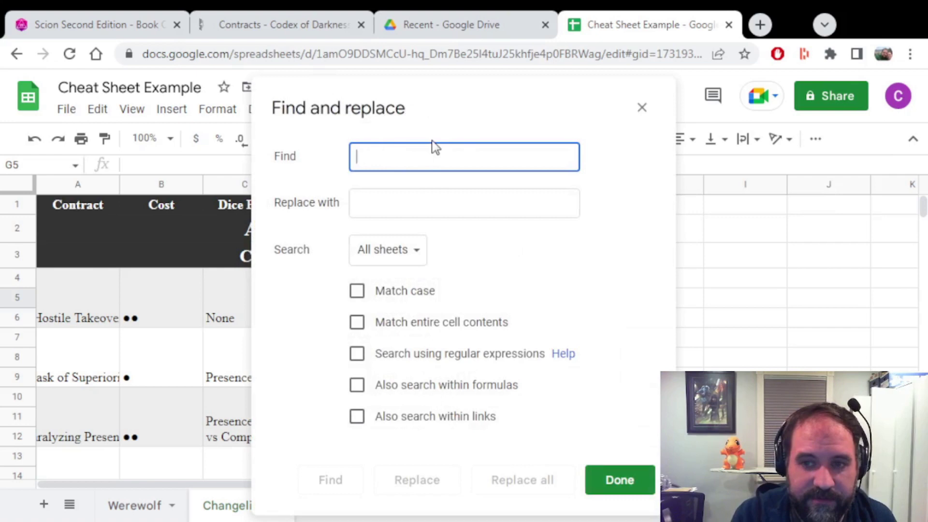
pyautogui.write('=')
pyautogui.press('Tab')
pyautogui.write(';')
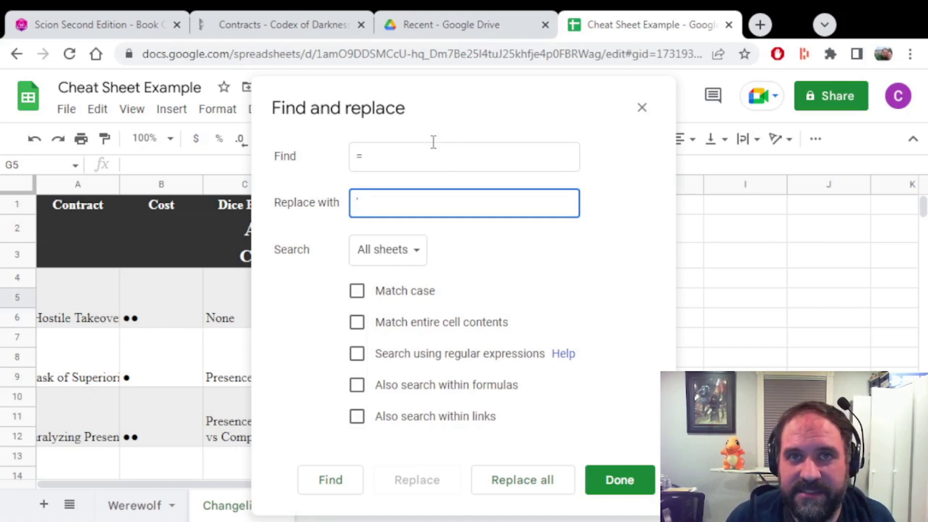
pyautogui.click(357, 387)
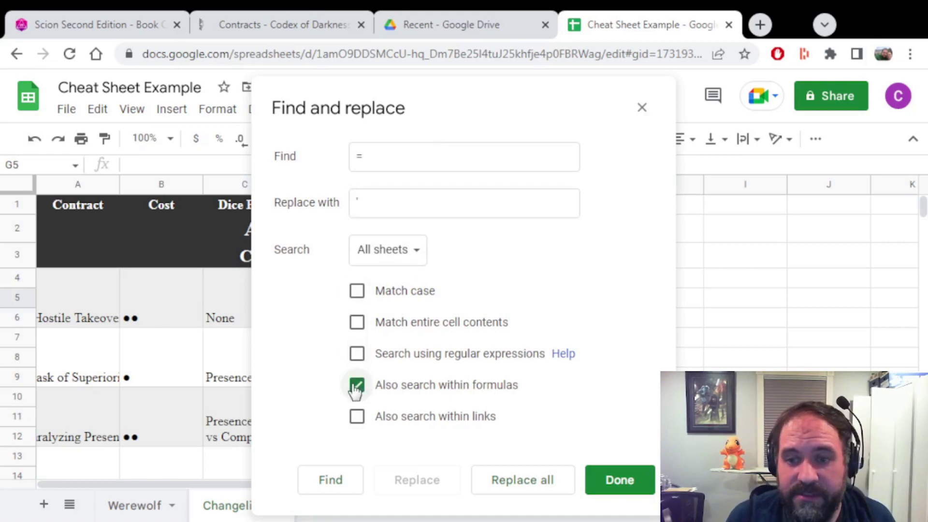
pyautogui.click(503, 485)
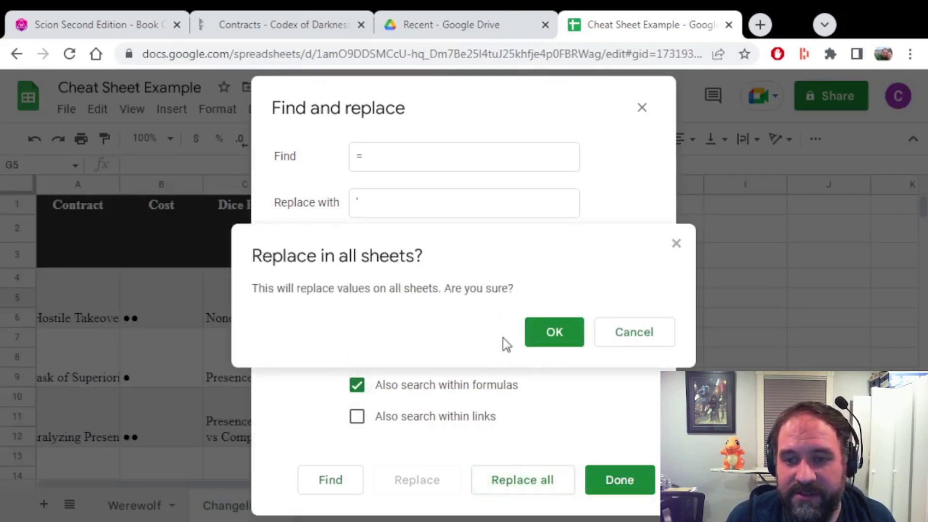
pyautogui.click(556, 342)
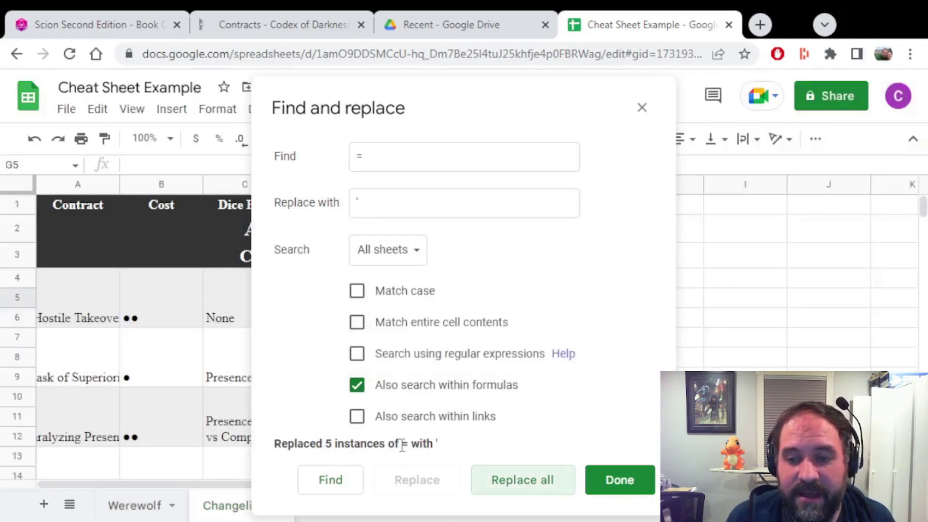
pyautogui.click(595, 478)
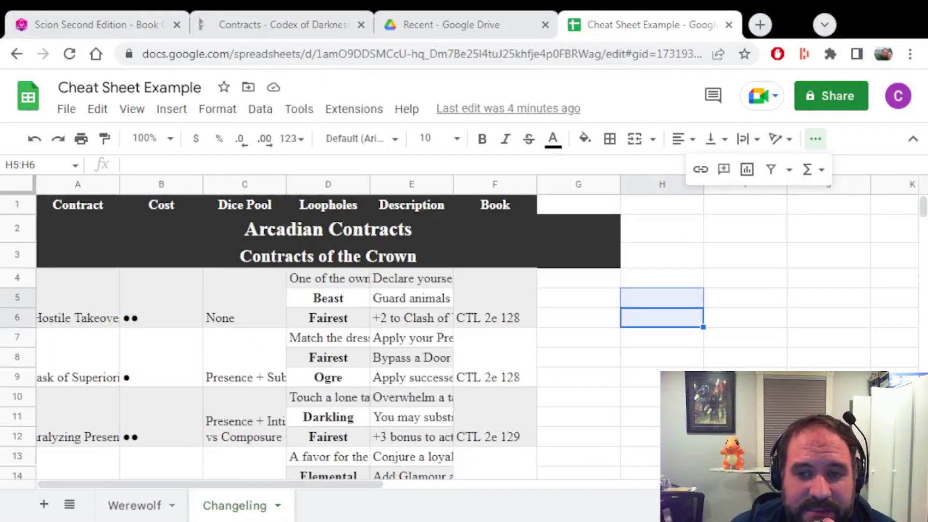
# - Unmerge the A2:G3 Arcadian Contracts and Contracts of the Crown heading rows, then select the Loopholes column
pyautogui.moveTo(129, 229); pyautogui.dragTo(129, 263)
pyautogui.click(659, 140)
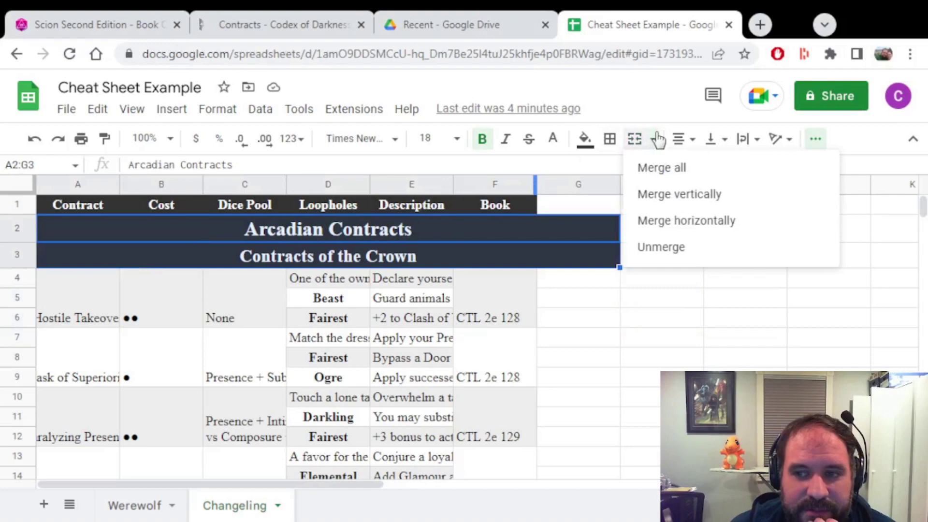
pyautogui.click(667, 249)
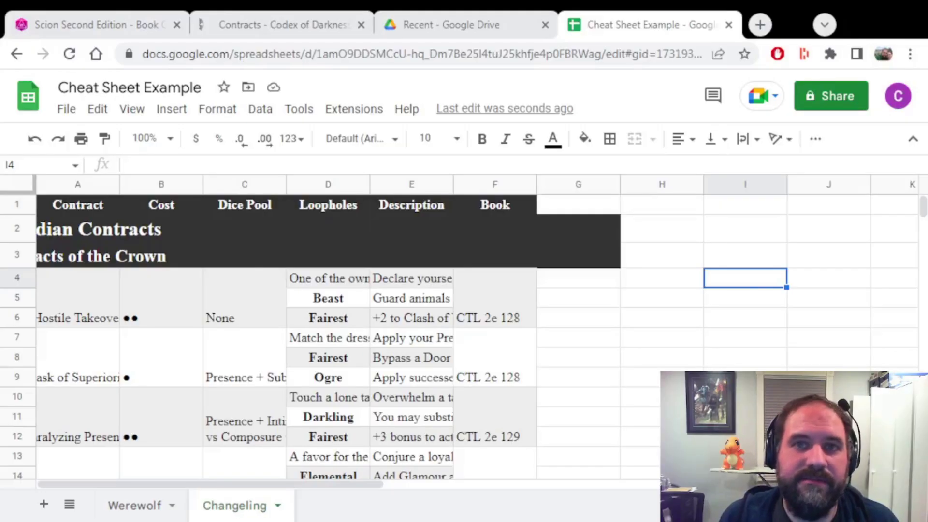
pyautogui.click(327, 185)
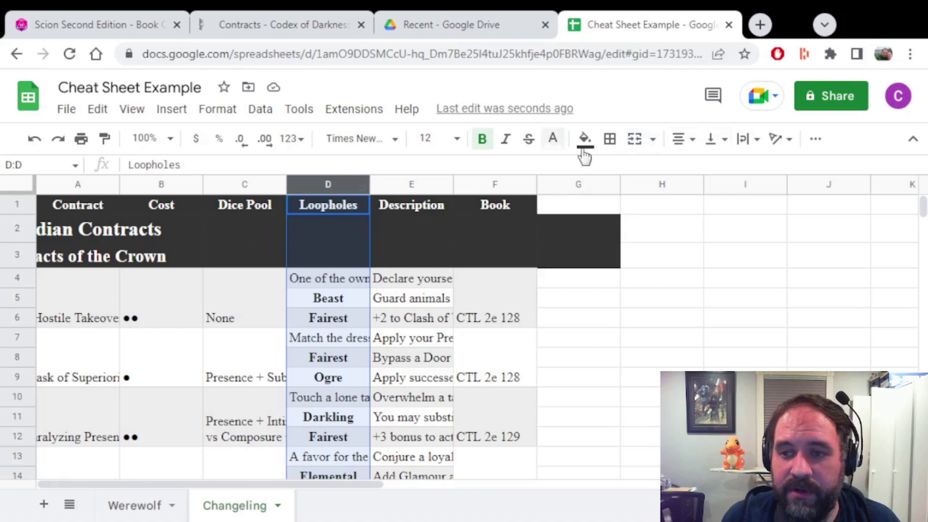
# - Create a filter on the Changeling sheet and open the Loopholes column's filter list
pyautogui.click(815, 139)
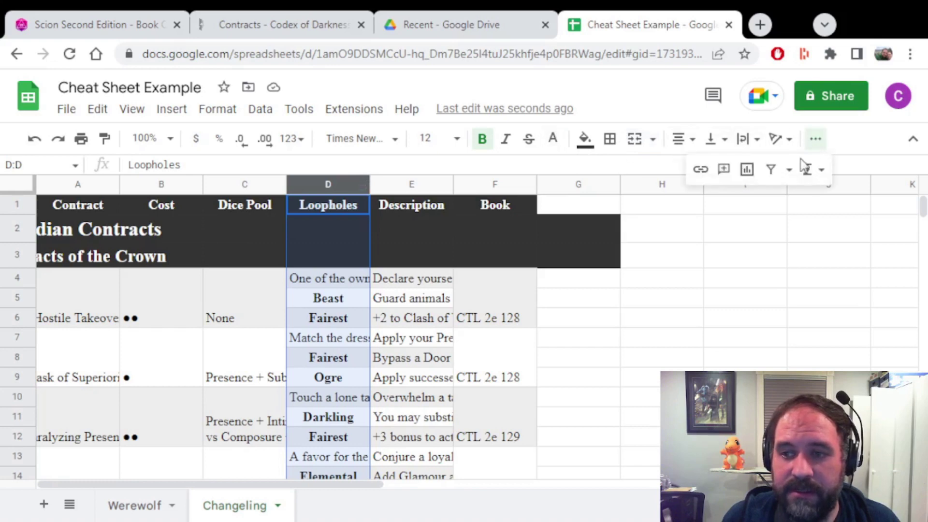
pyautogui.click(771, 169)
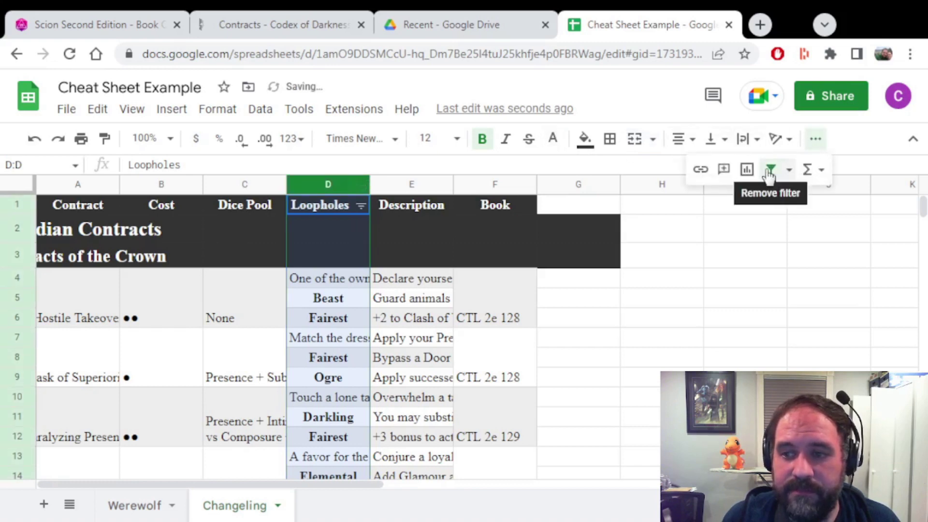
pyautogui.click(362, 206)
pyautogui.scroll(-2, 276, 334)
pyautogui.scroll(-8, 249, 426)
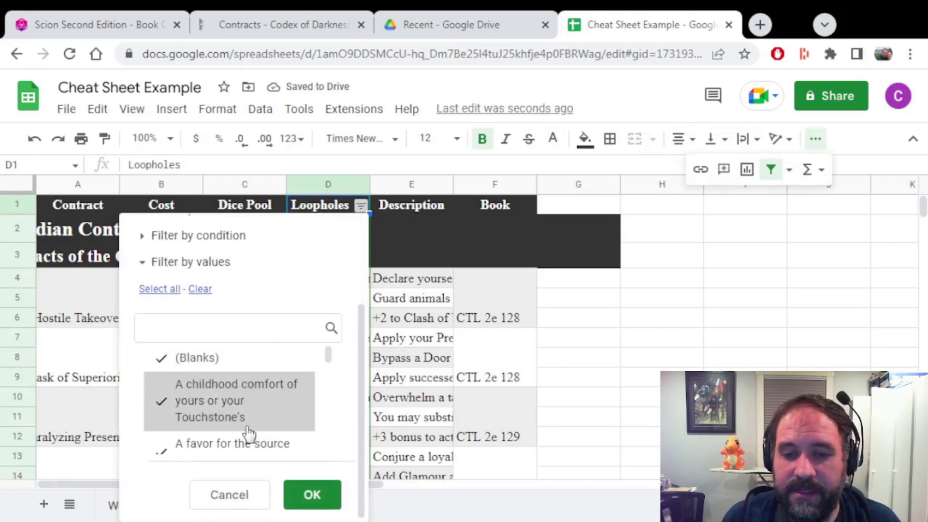
pyautogui.scroll(-15, 228, 385)
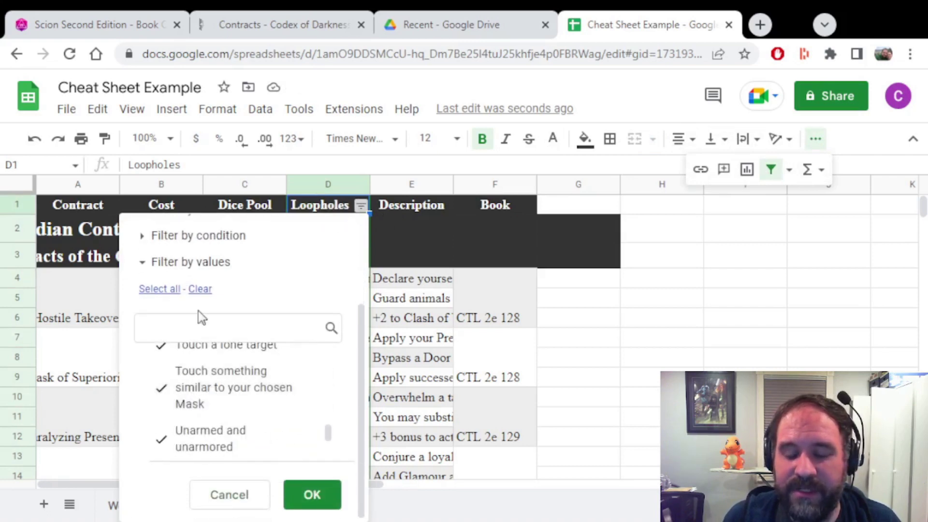
# - Search for and uncheck Wizened, Fairest, Ogre and Darkling in the Loopholes filter, then apply it
pyautogui.click(198, 328)
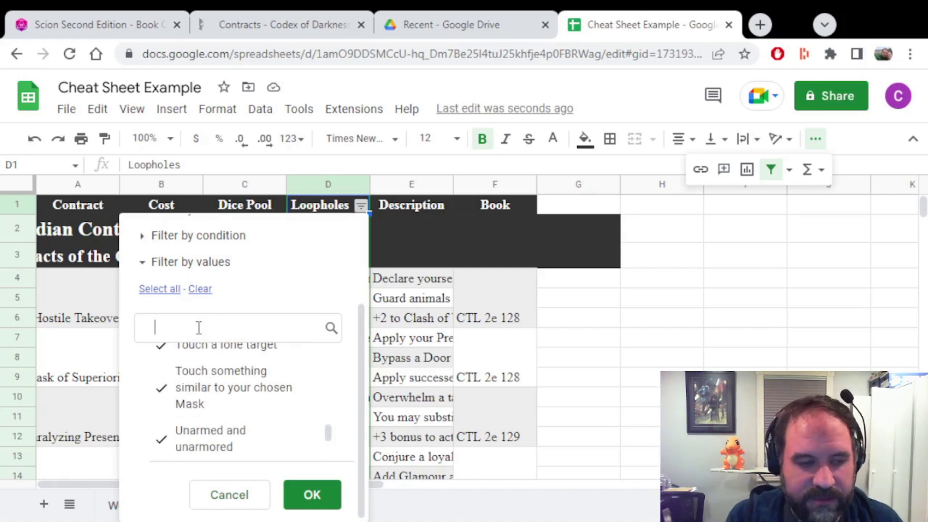
pyautogui.write('wizen')
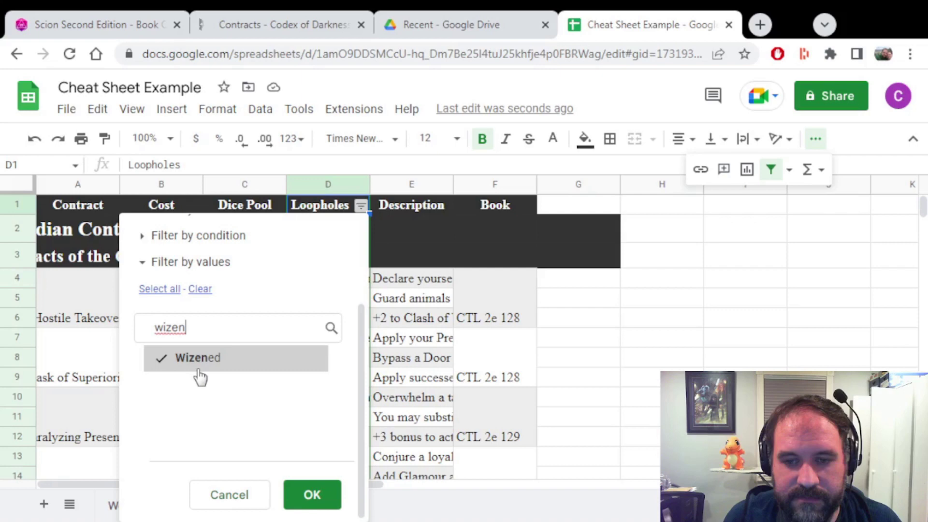
pyautogui.hotkey('ctrl', 'a')
pyautogui.write('faire')
pyautogui.click(205, 359)
pyautogui.moveTo(208, 329); pyautogui.dragTo(157, 327)
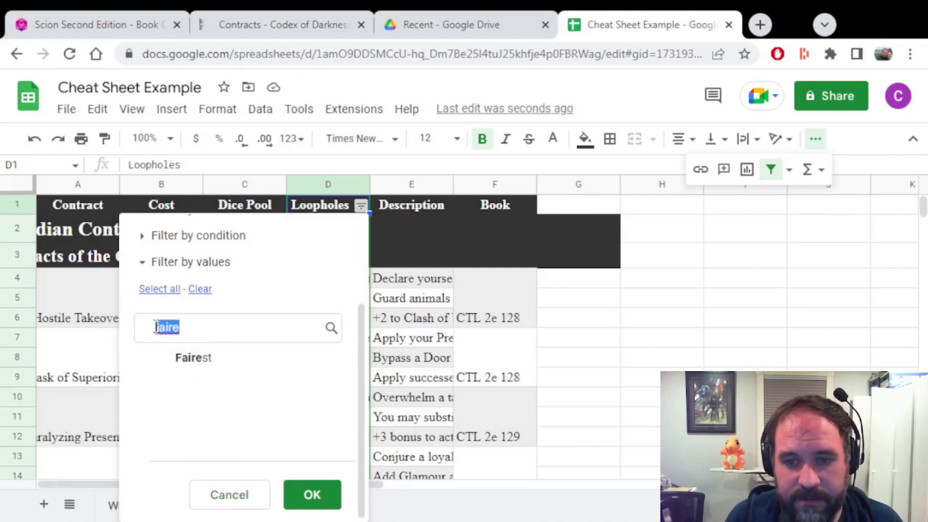
pyautogui.press('BackSpace')
pyautogui.press('BackSpace')
pyautogui.write('ogre')
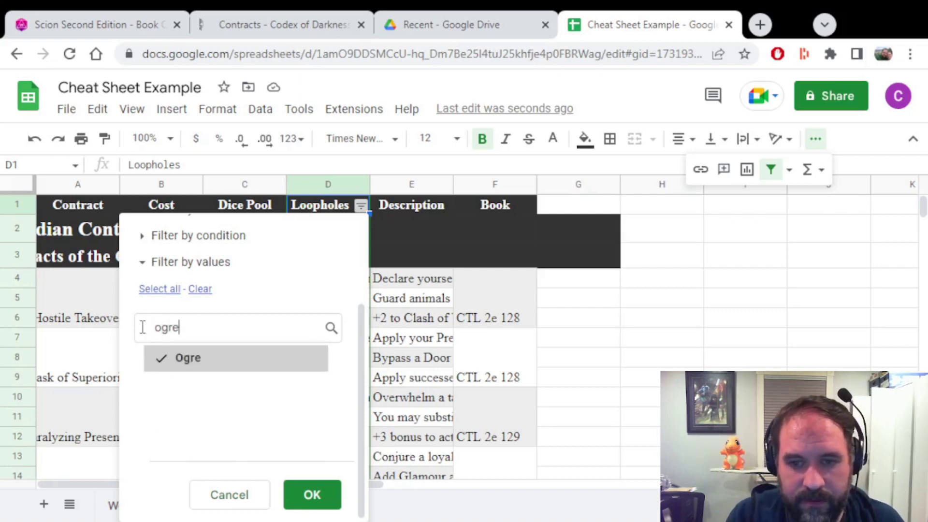
pyautogui.hotkey('ctrl', 'a')
pyautogui.write('Dar')
pyautogui.click(197, 386)
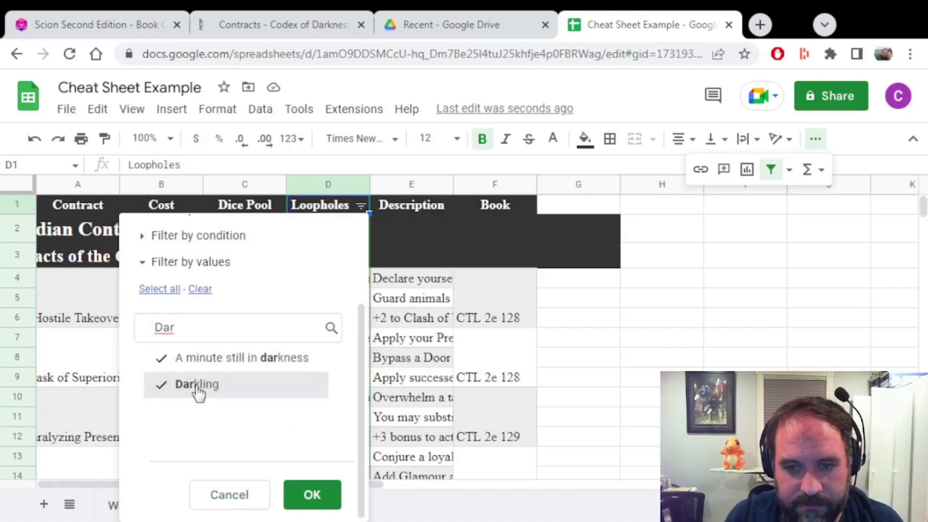
pyautogui.click(312, 495)
# - Reopen the Loopholes filter and uncheck Elemental as well
pyautogui.click(363, 205)
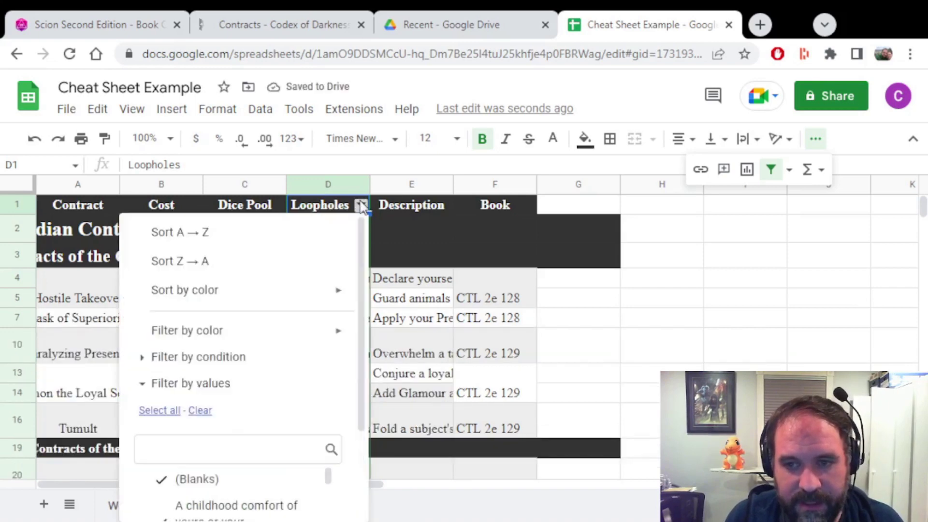
pyautogui.scroll(-2, 221, 435)
pyautogui.write('Elemental')
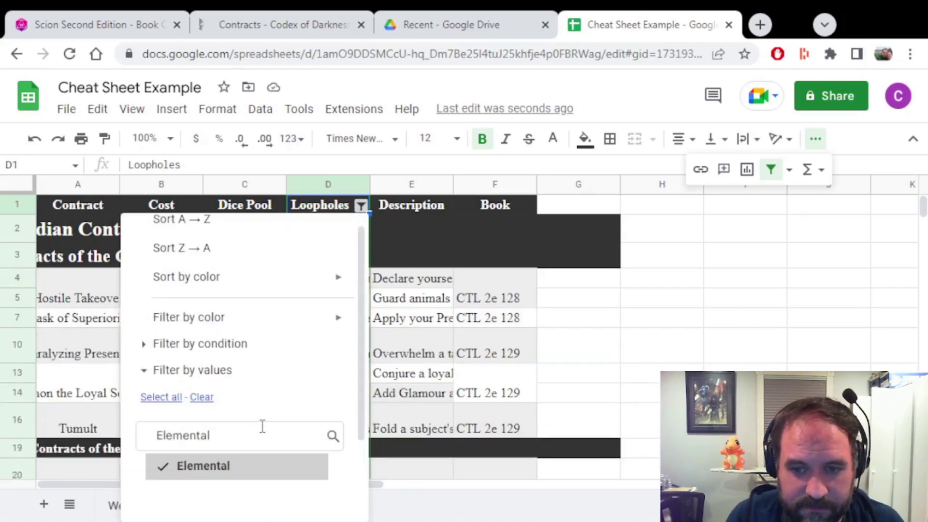
pyautogui.click(167, 469)
pyautogui.scroll(-3, 351, 425)
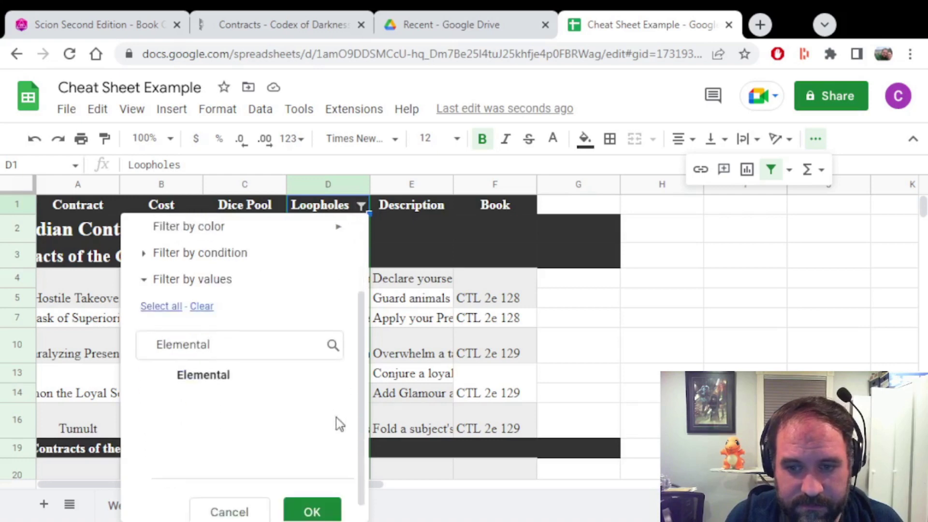
pyautogui.click(326, 495)
pyautogui.hscroll(-1, 329, 484)
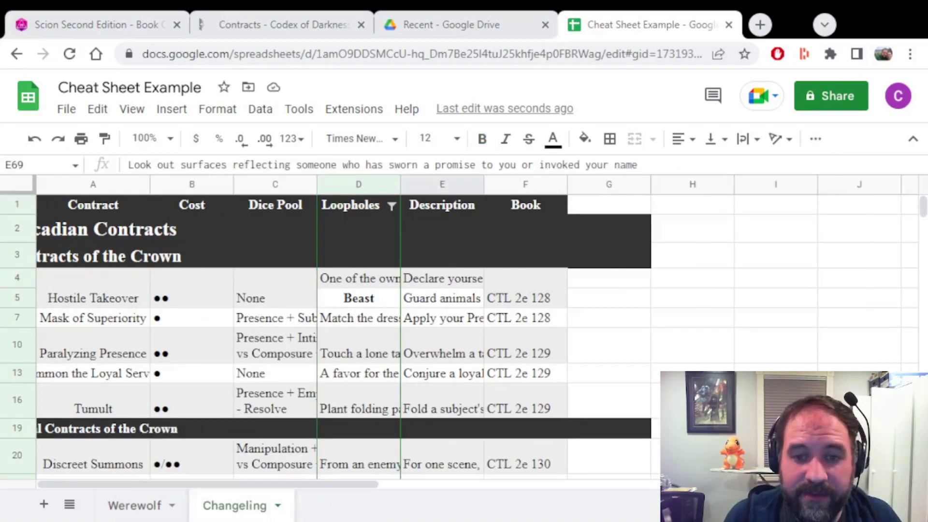
pyautogui.click(351, 298)
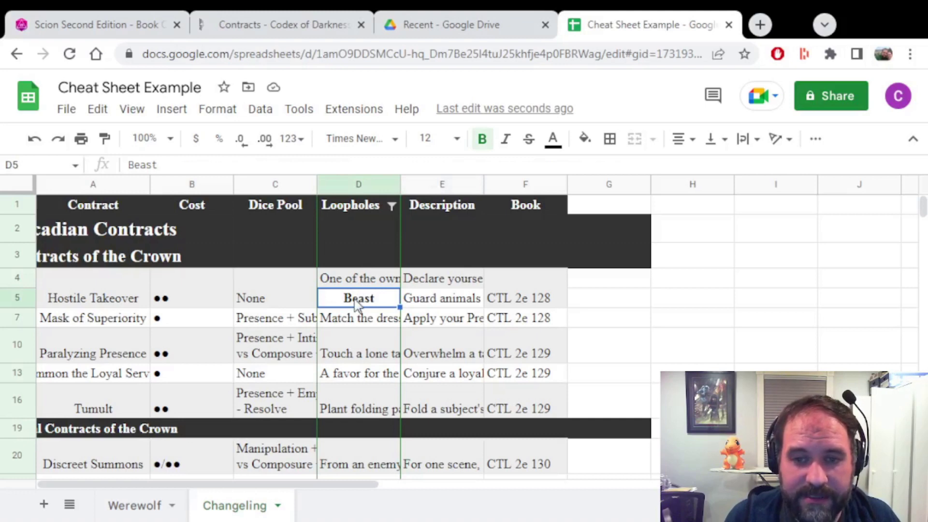
pyautogui.click(425, 303)
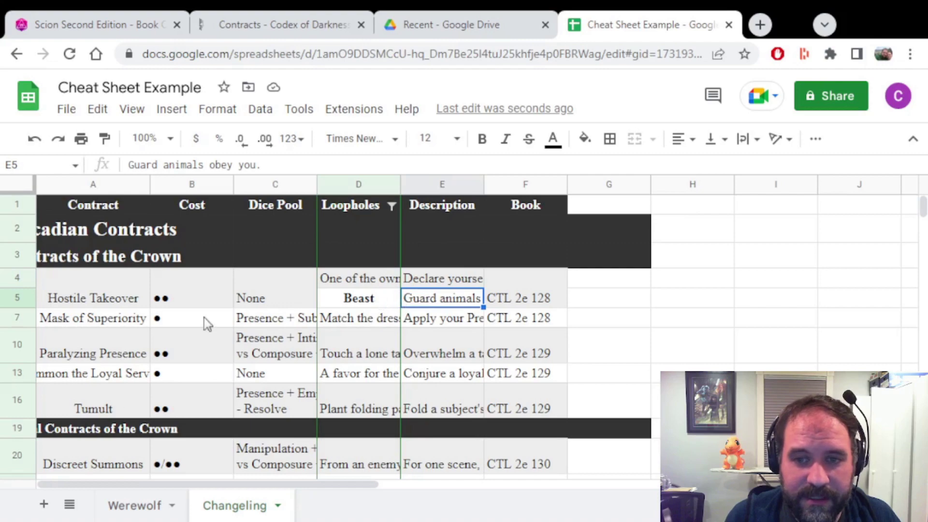
pyautogui.scroll(-1, 206, 322)
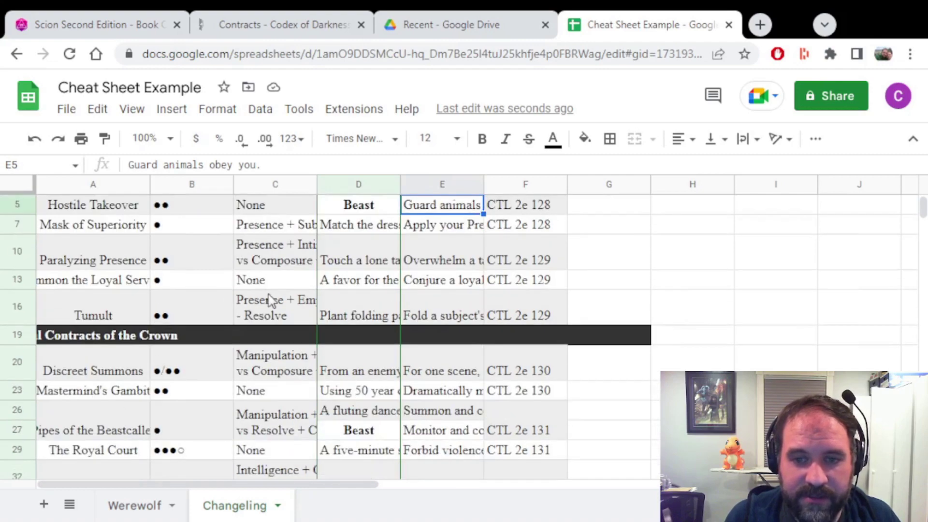
pyautogui.scroll(-4, 269, 300)
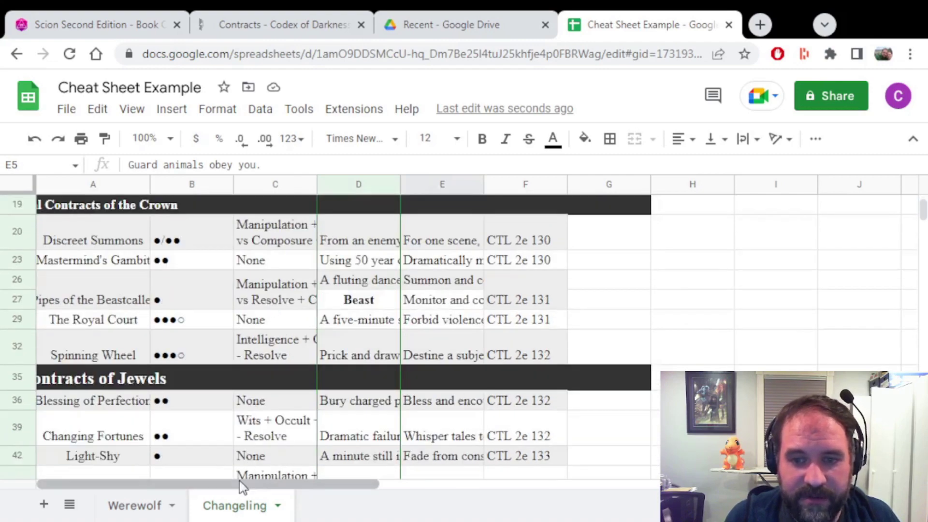
pyautogui.click(355, 303)
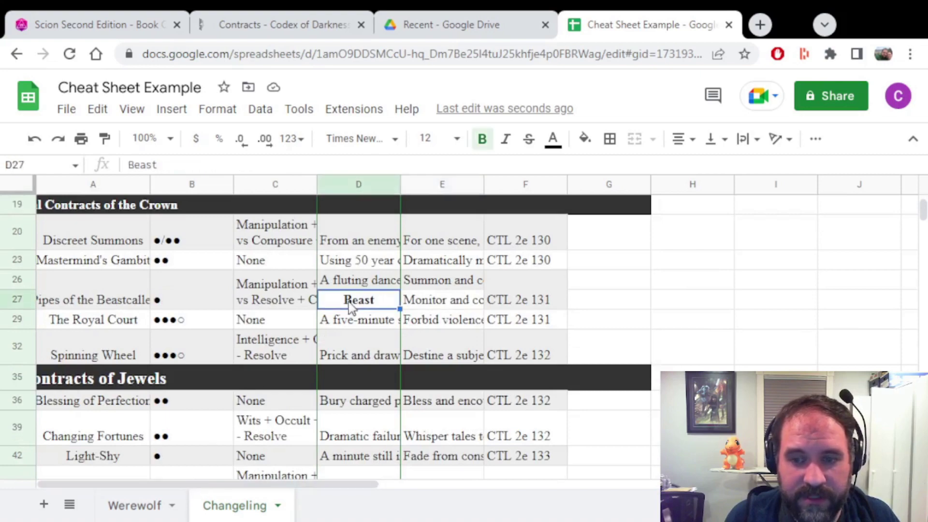
pyautogui.scroll(-6, 346, 319)
pyautogui.scroll(3, 337, 333)
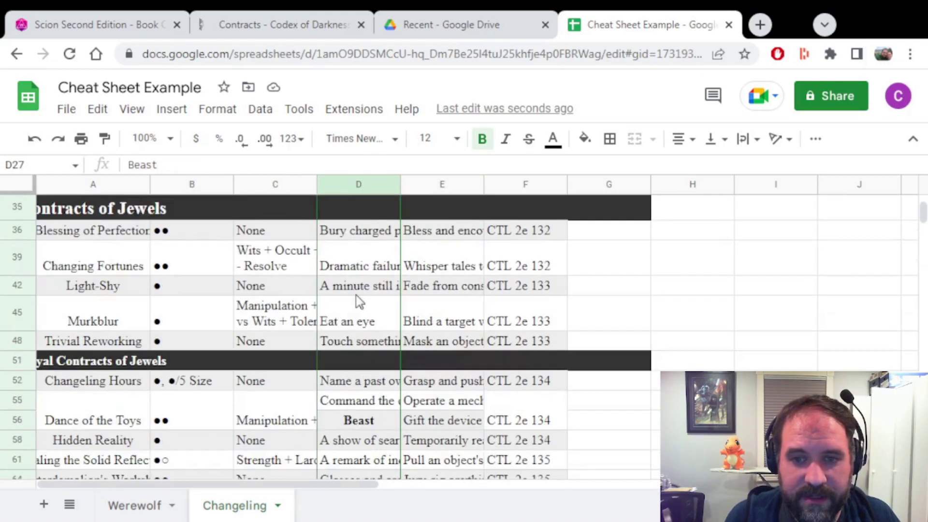
pyautogui.scroll(-2, 309, 329)
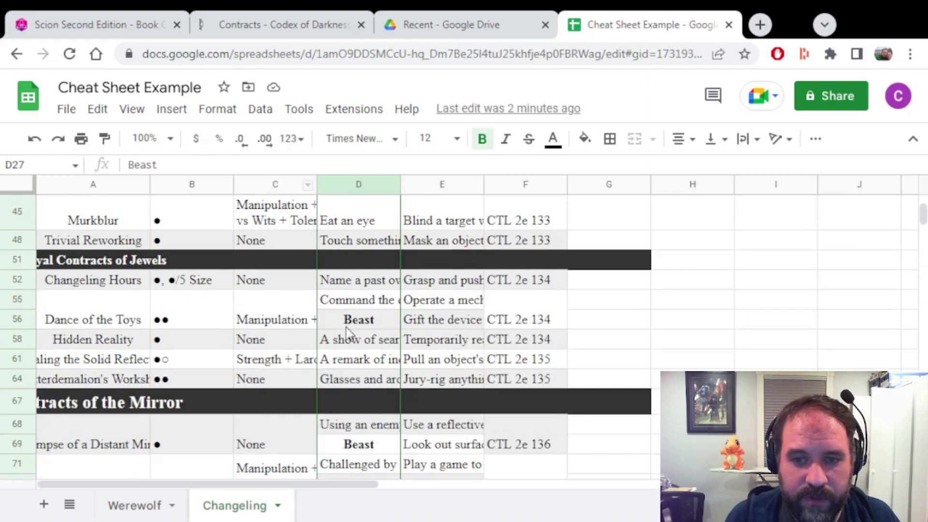
pyautogui.scroll(-5, 307, 328)
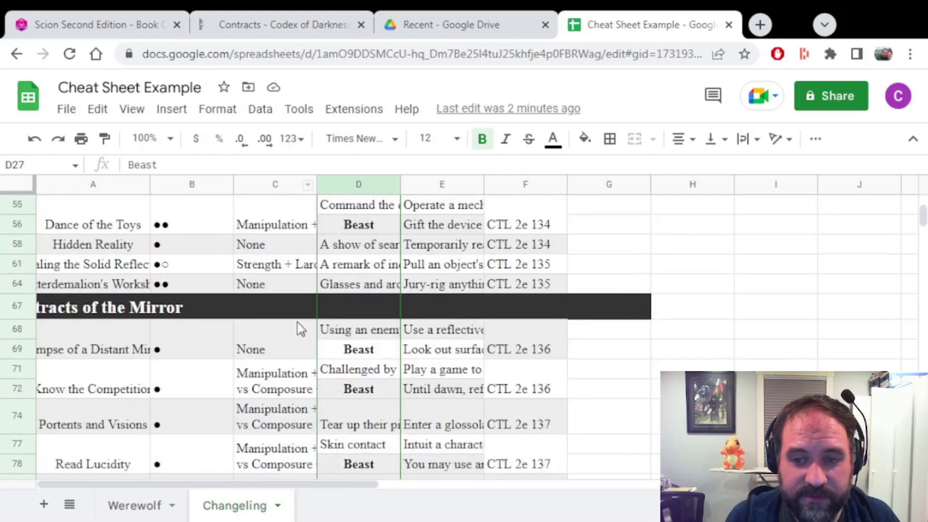